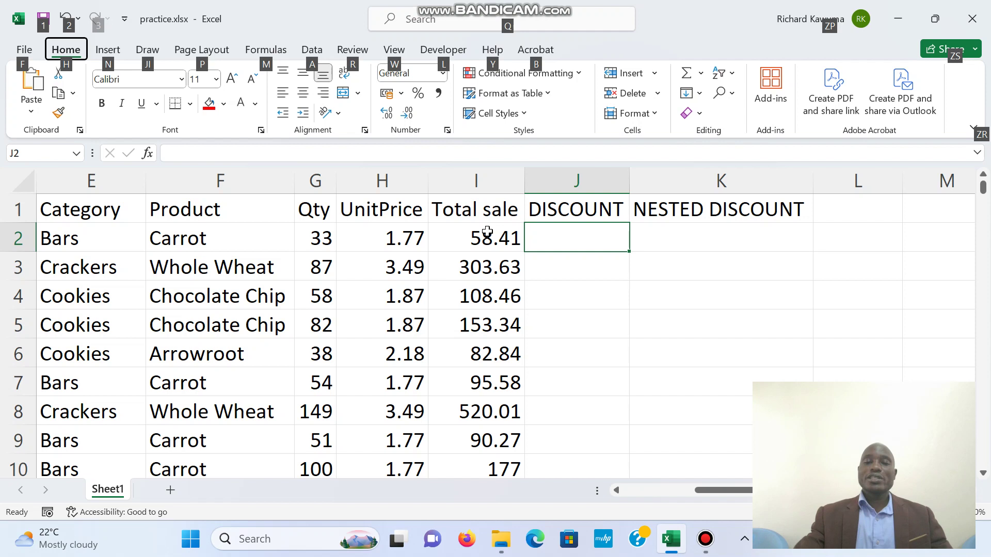
pyautogui.click(545, 241)
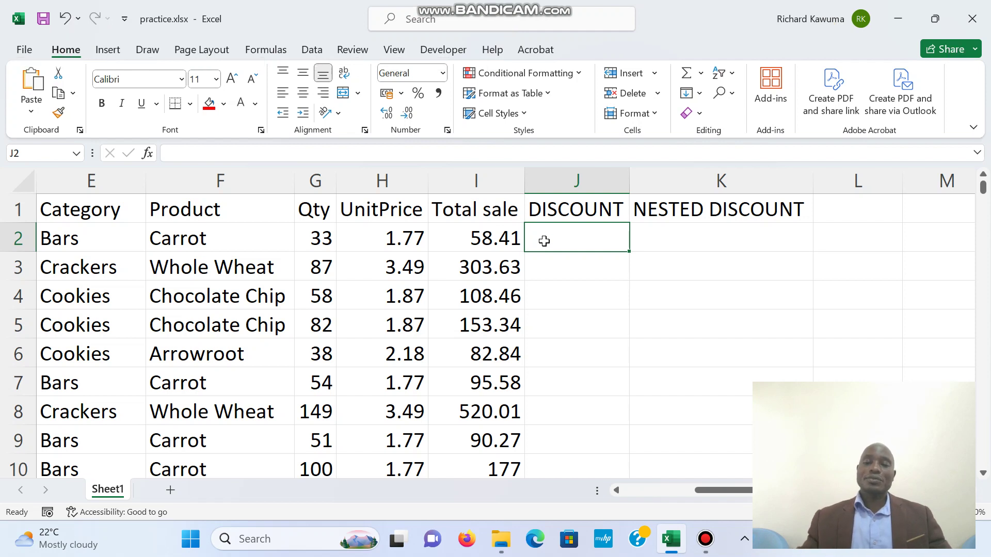
pyautogui.write('=')
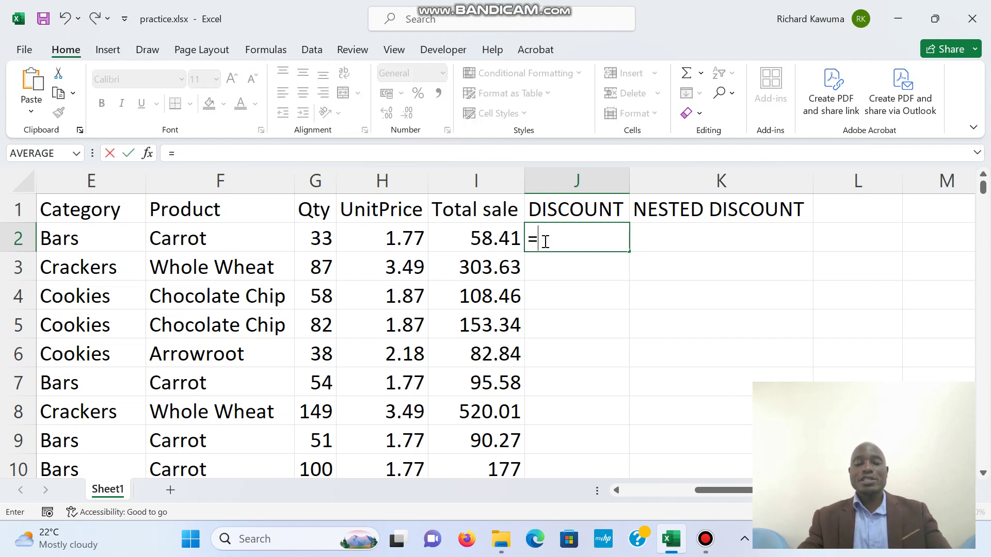
pyautogui.write('IF')
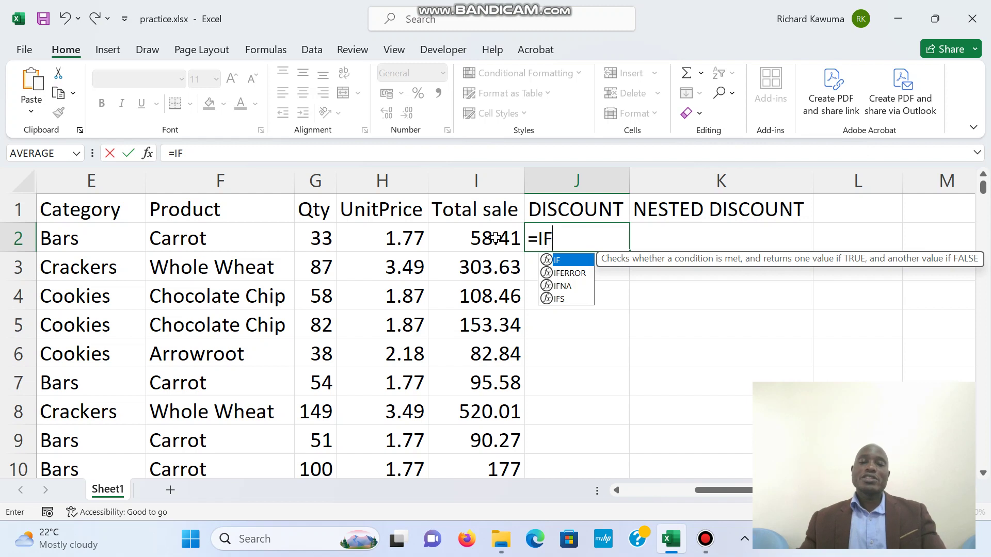
pyautogui.click(495, 238)
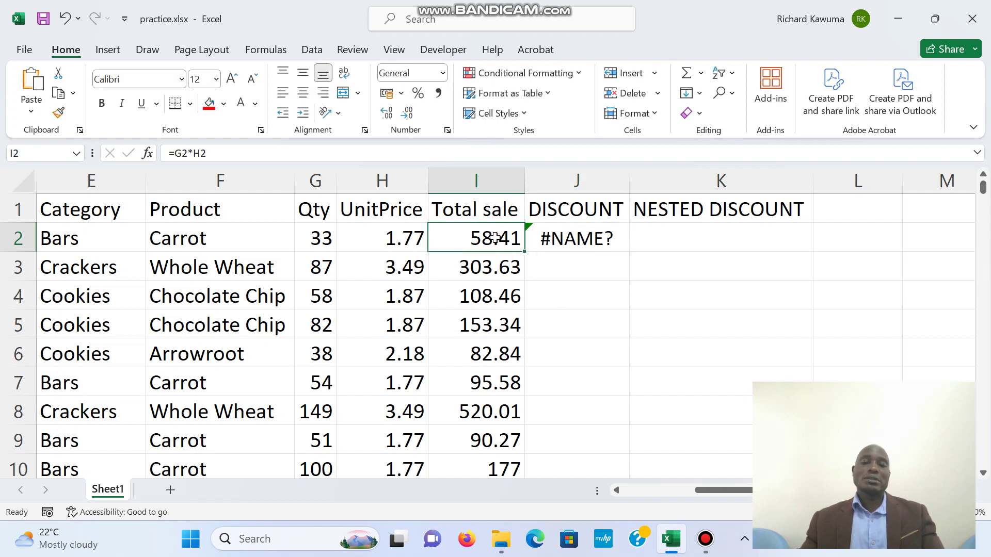
pyautogui.click(562, 243)
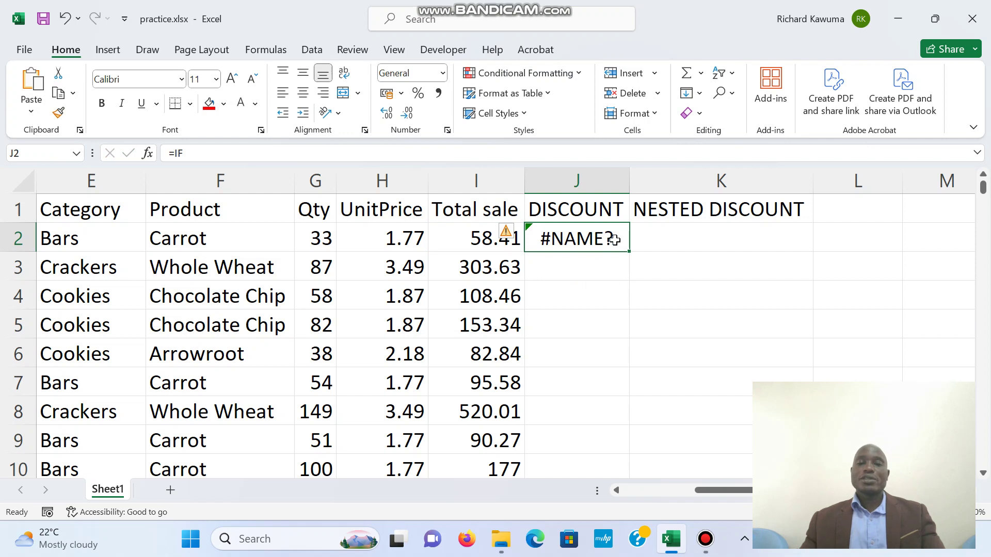
pyautogui.press('BackSpace')
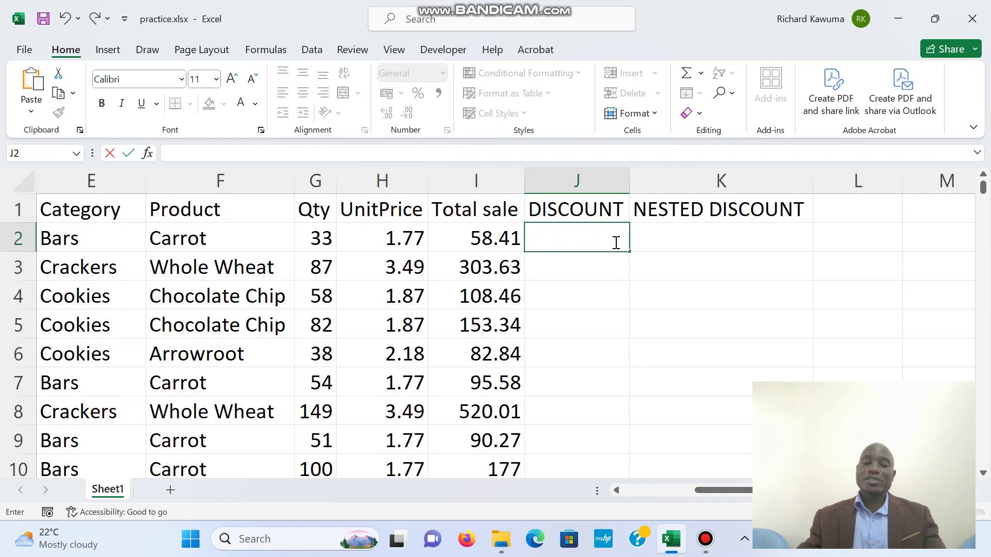
# - Begin an IF formula in J2 with the logical test that total sale I2 is greater than 100
pyautogui.write('=')
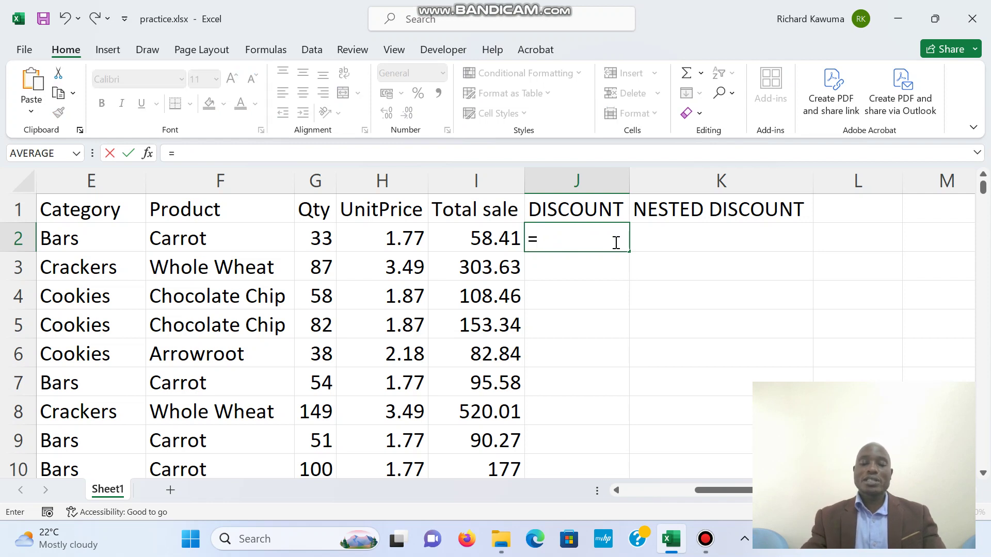
pyautogui.write('IF')
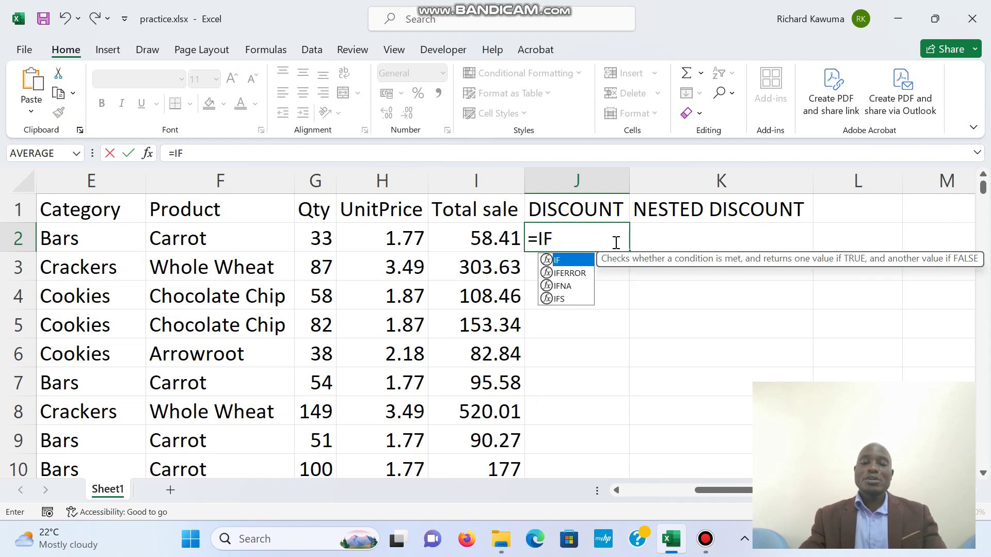
pyautogui.write('(')
pyautogui.press('BackSpace')
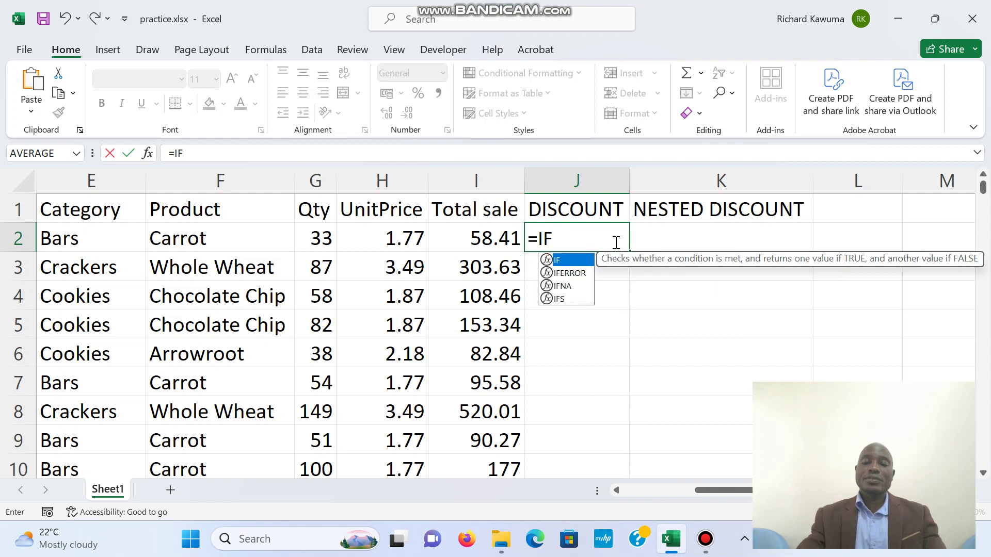
pyautogui.write('(')
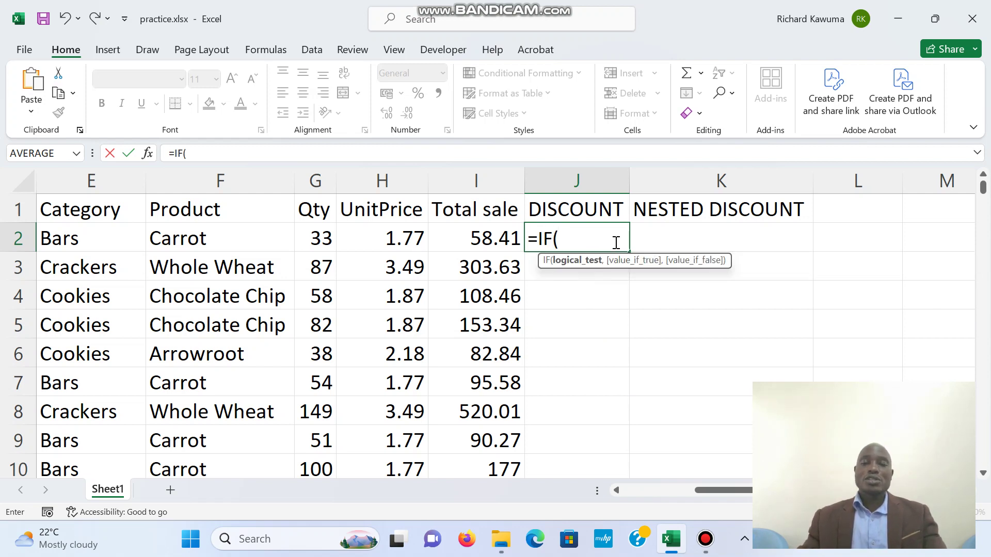
pyautogui.click(497, 238)
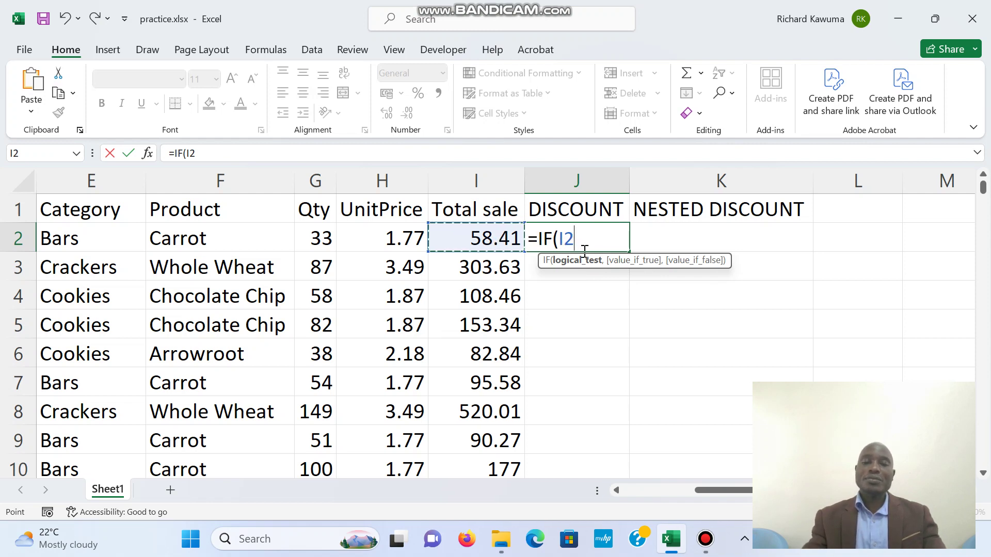
pyautogui.write('>')
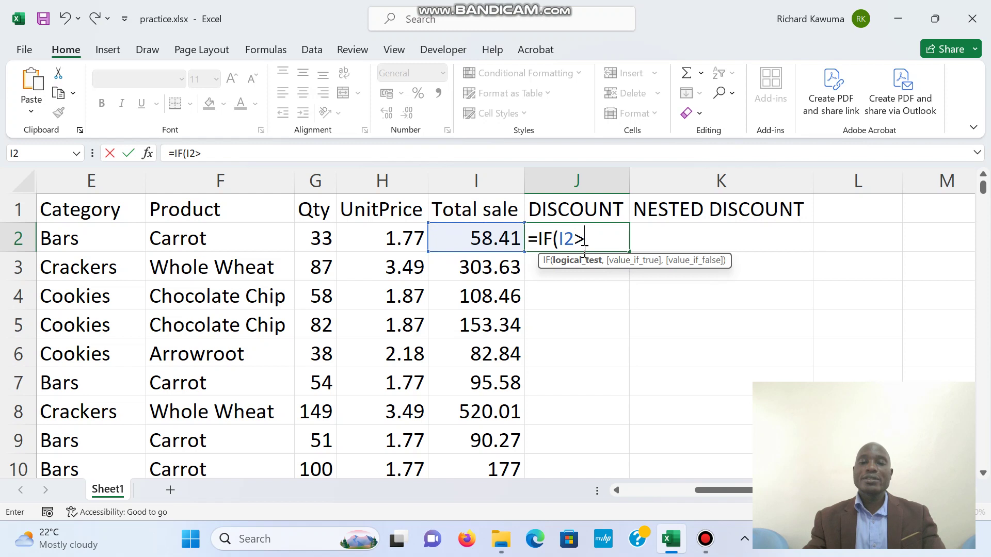
pyautogui.write('100')
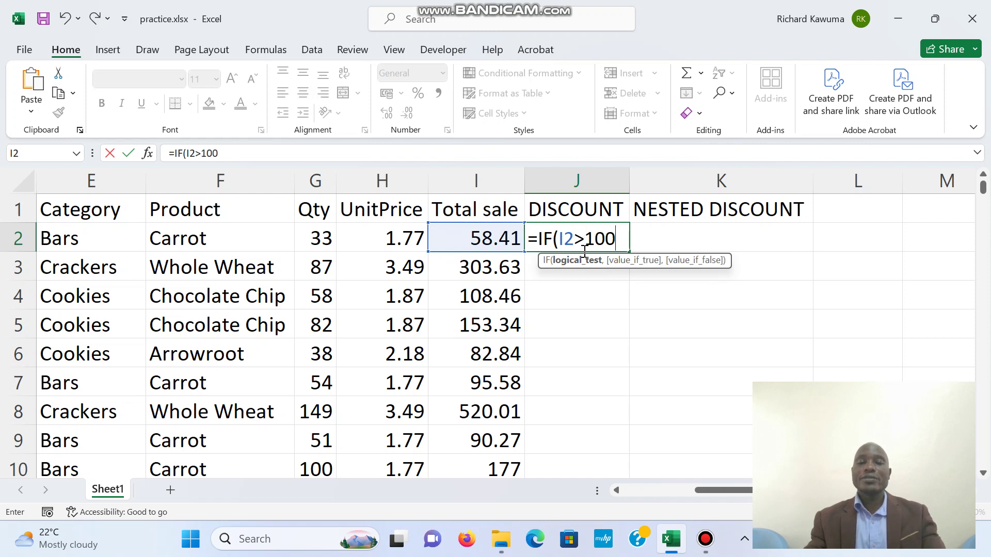
# - Complete the IF formula in J2 so it returns I2*10% when true and 0% when false
pyautogui.write(',')
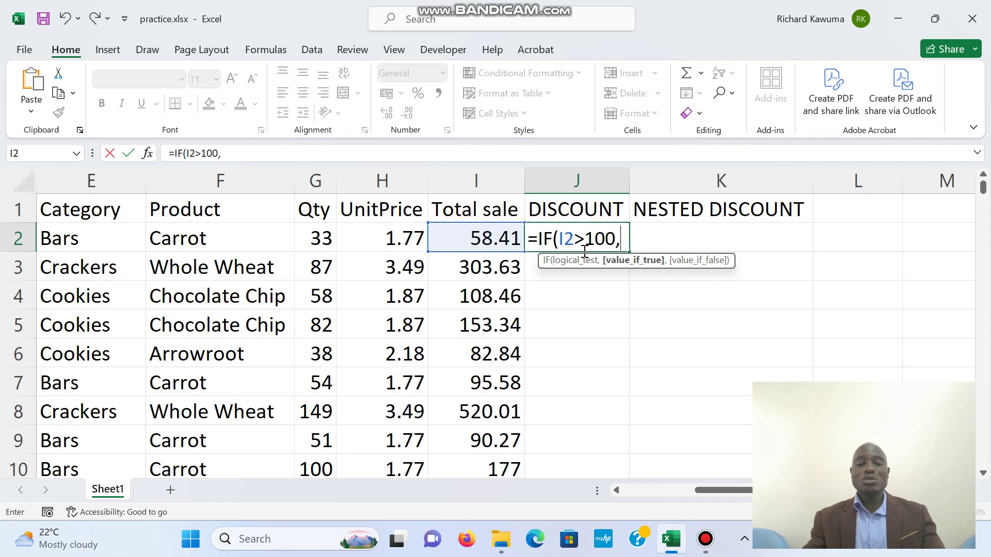
pyautogui.write('I2')
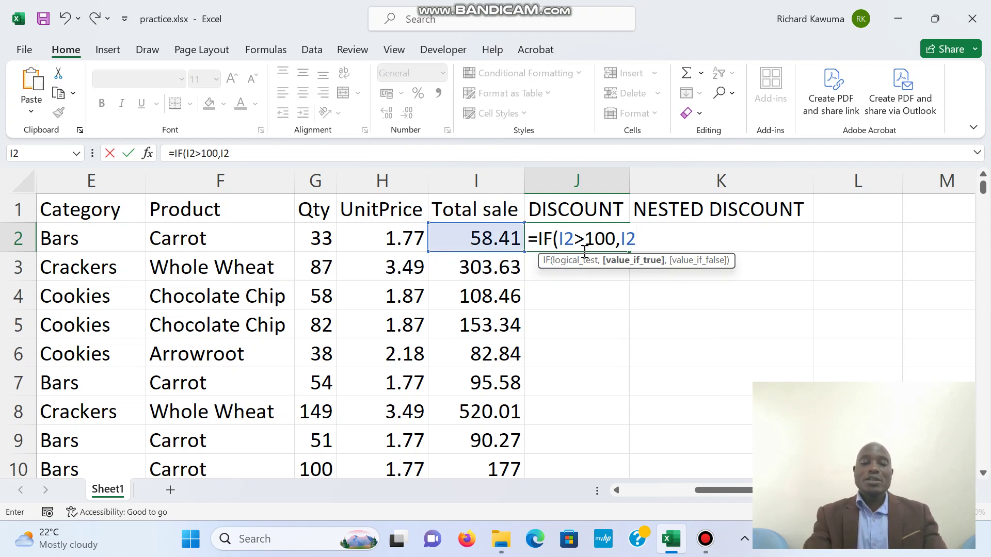
pyautogui.write('*')
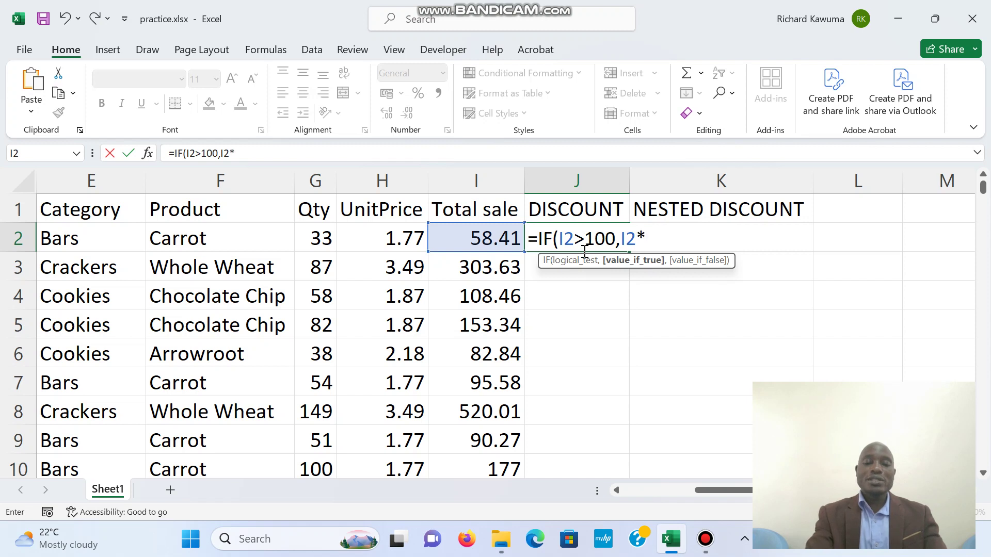
pyautogui.write('10')
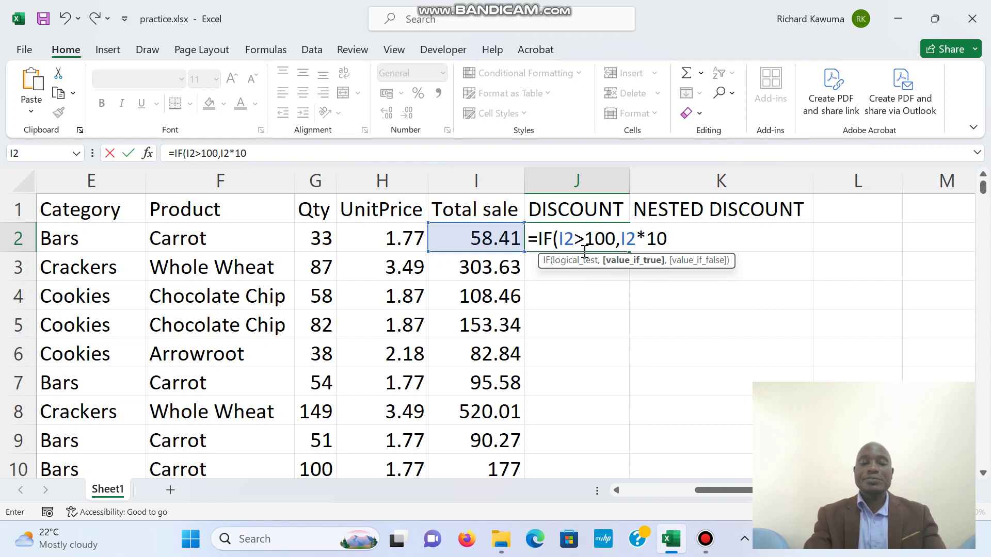
pyautogui.write('%,')
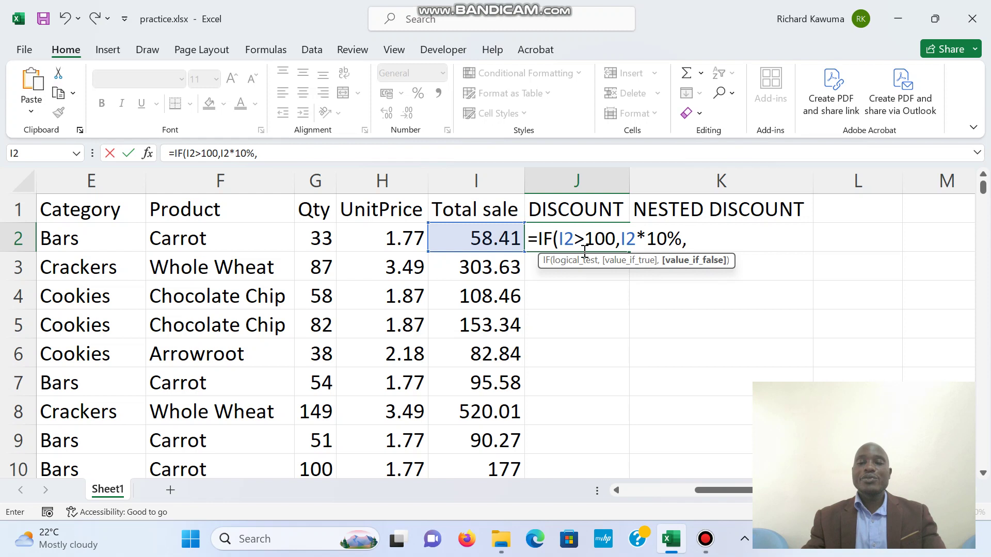
pyautogui.write('0')
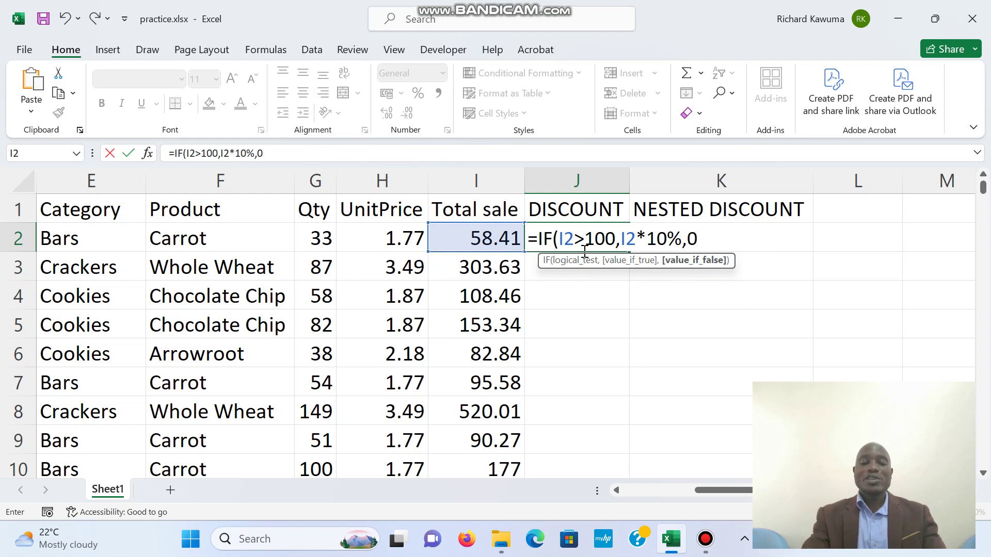
pyautogui.write('%')
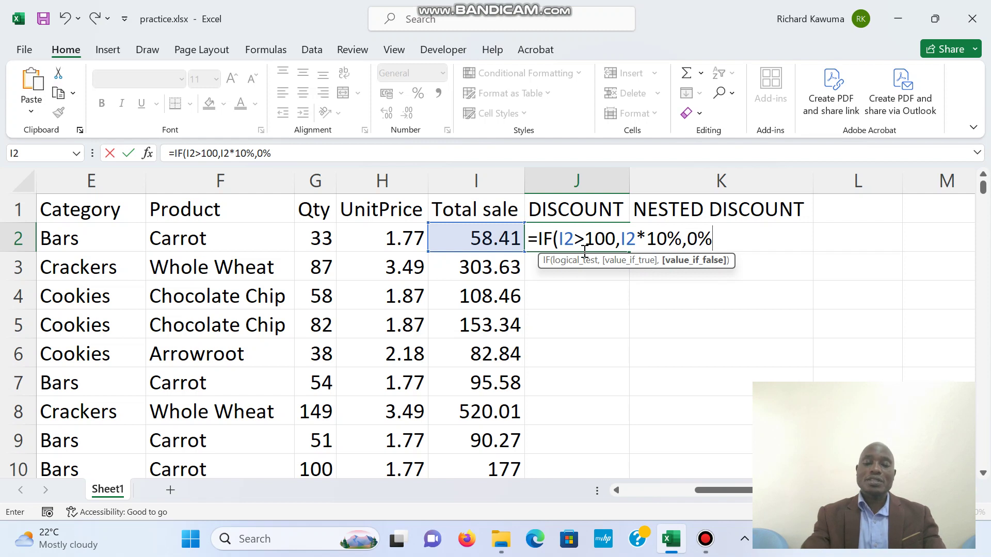
pyautogui.write(')')
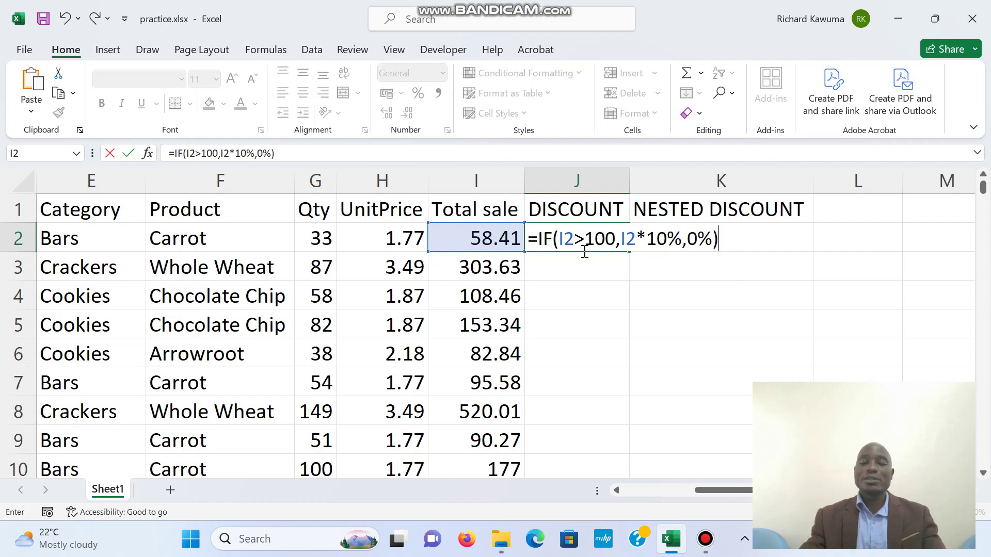
pyautogui.press('Return')
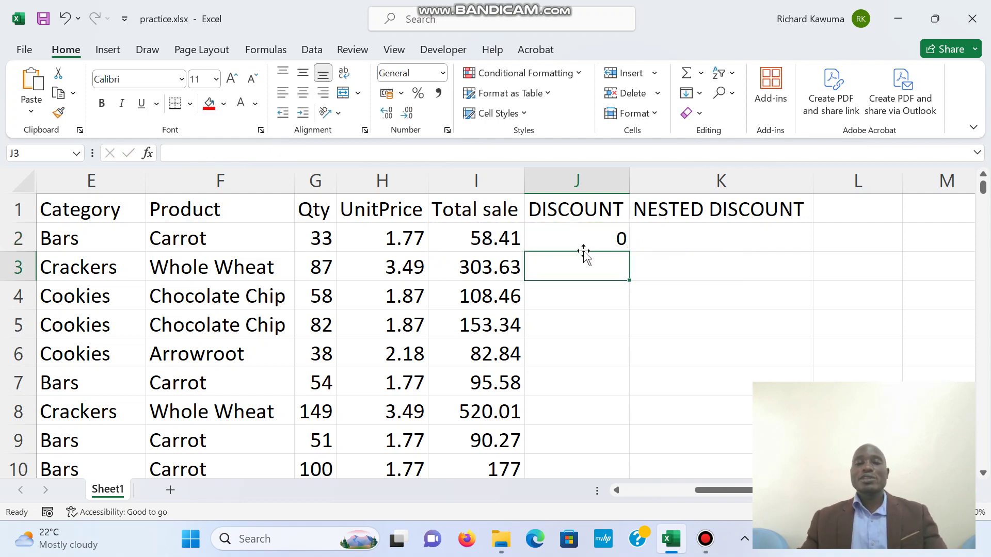
# - Fill the J2 formula down the DISCOUNT column for all data rows and look through the calculated discounts
pyautogui.click(585, 241)
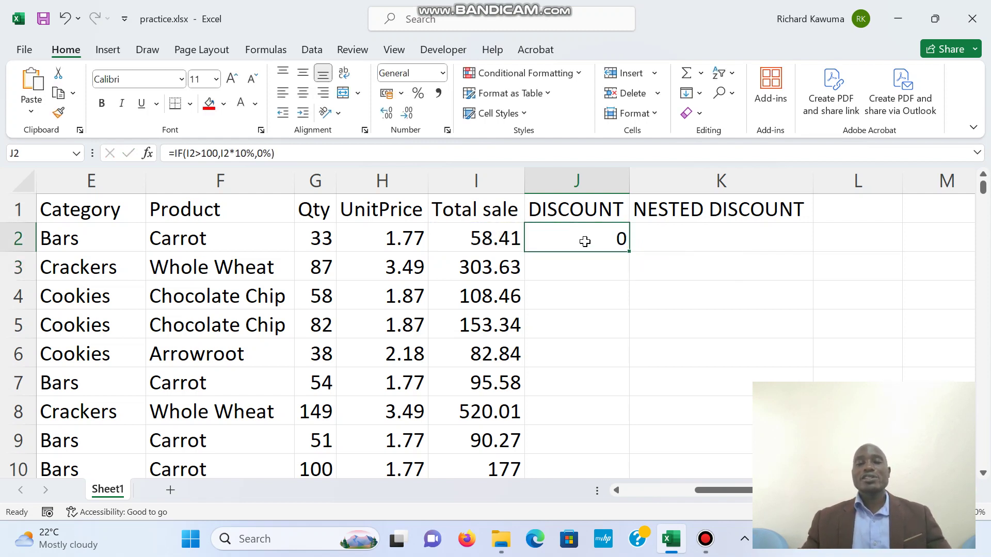
pyautogui.doubleClick(630, 252)
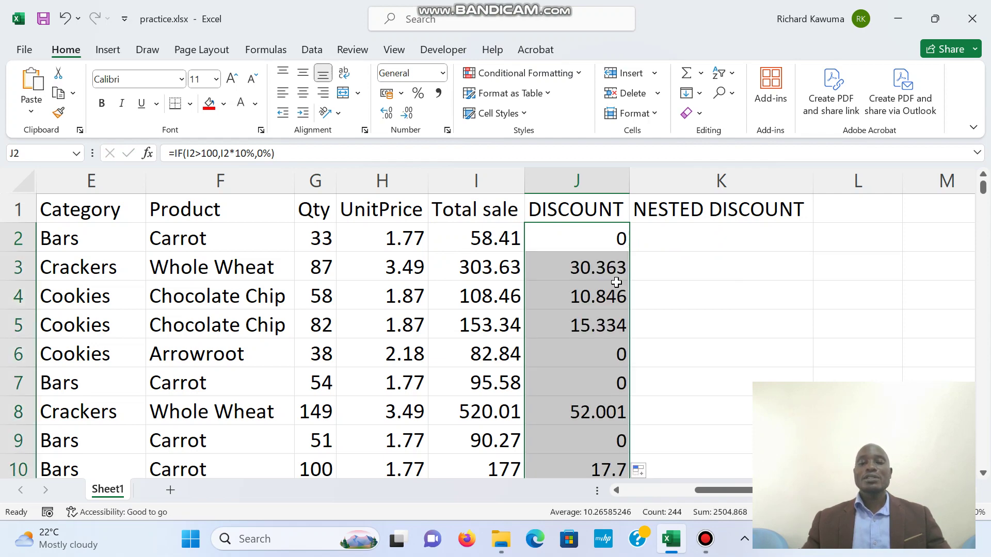
pyautogui.scroll(-3, 641, 299)
pyautogui.scroll(-16, 642, 299)
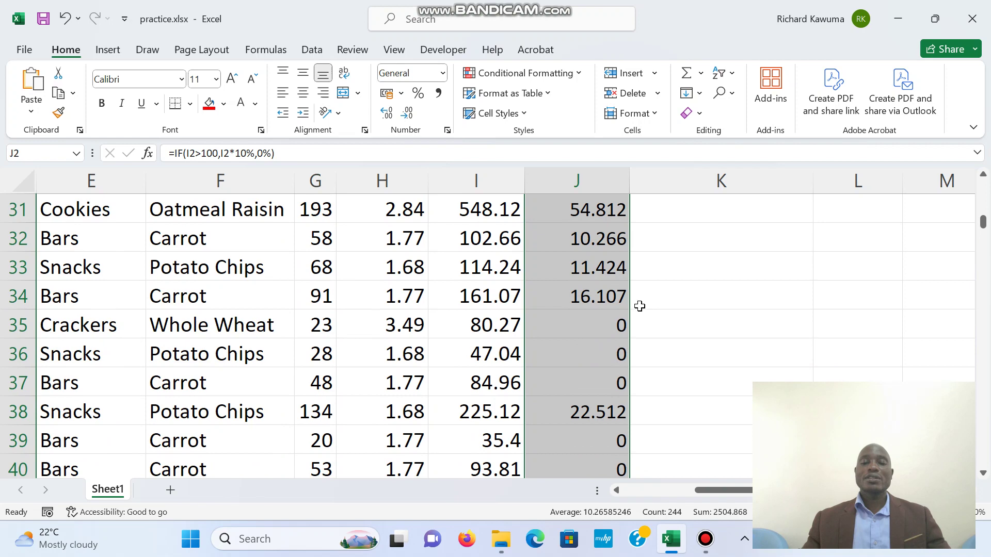
pyautogui.scroll(-4, 645, 313)
pyautogui.click(667, 324)
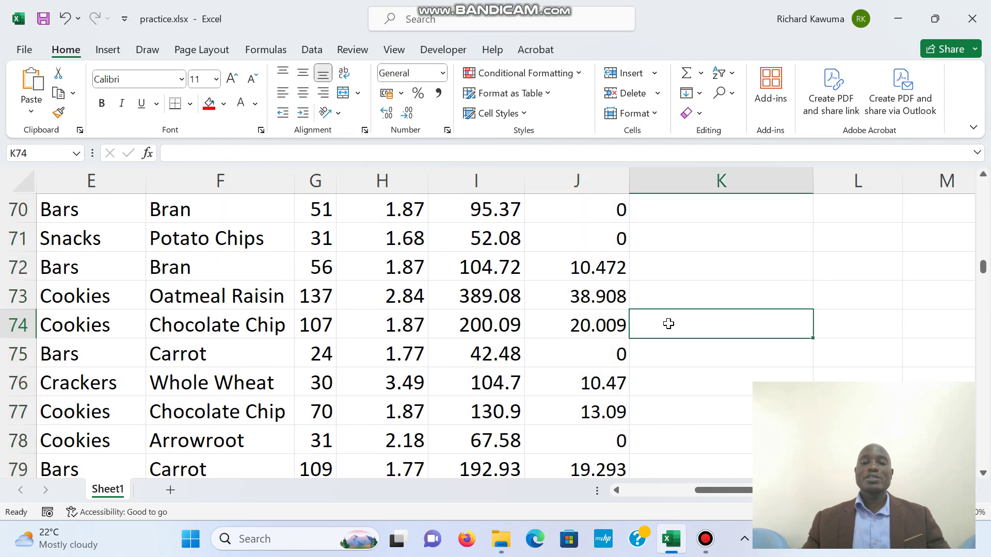
pyautogui.scroll(-8, 667, 324)
pyautogui.scroll(-5, 666, 330)
pyautogui.scroll(17, 666, 326)
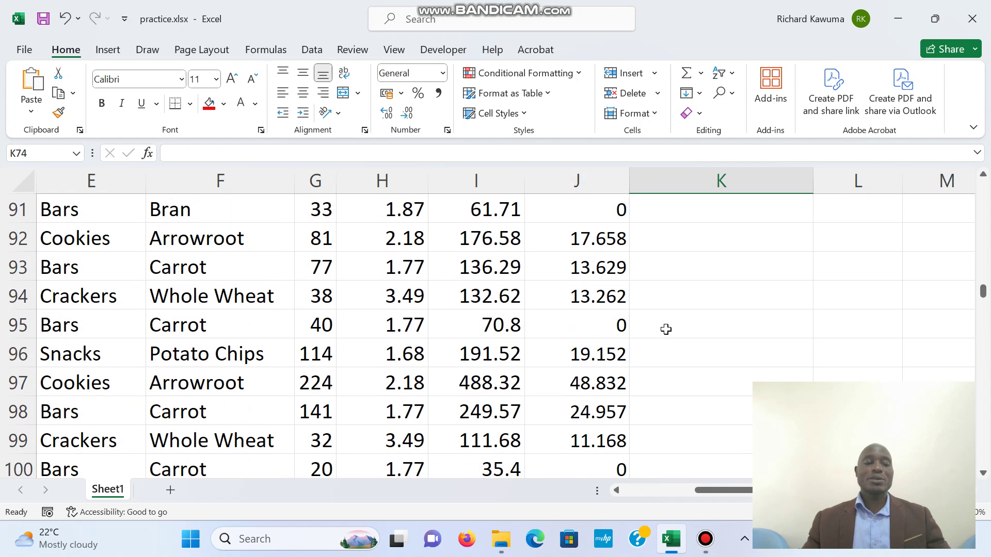
pyautogui.scroll(19, 667, 322)
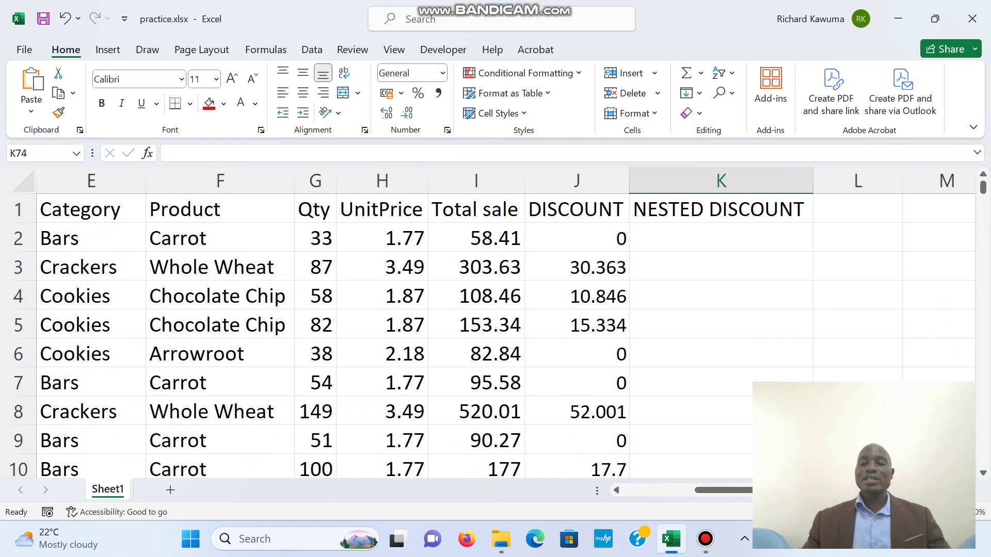
# - Examine the written nested discount rules beside the table together with the Total sale and NESTED DISCOUNT columns
pyautogui.click(978, 495)
pyautogui.click(977, 494)
pyautogui.click(977, 494)
pyautogui.click(977, 494)
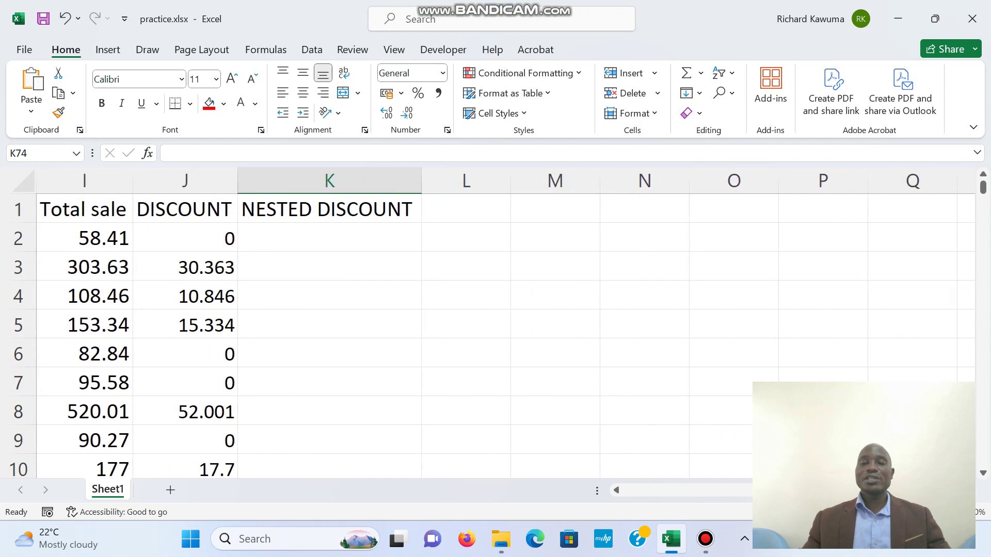
pyautogui.scroll(-4, 978, 494)
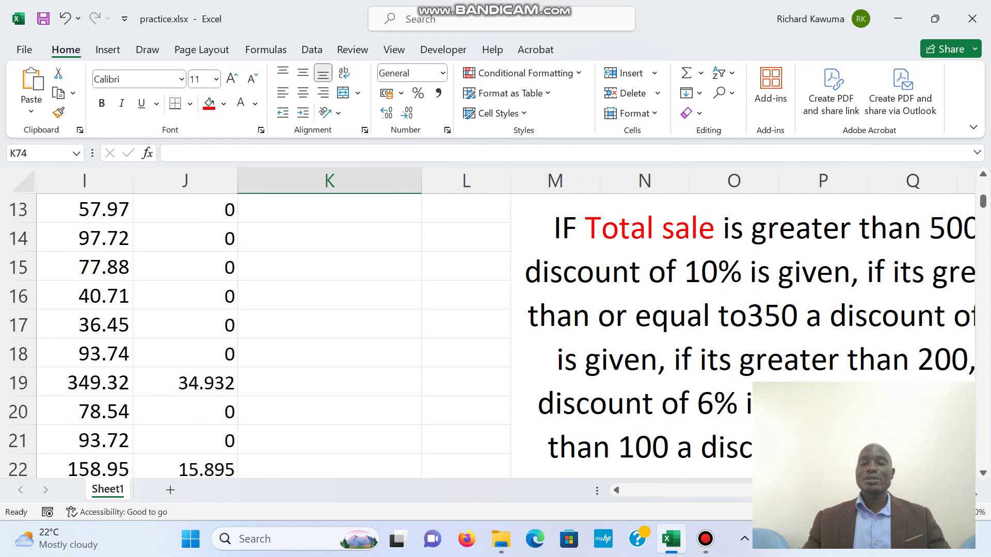
pyautogui.click(977, 495)
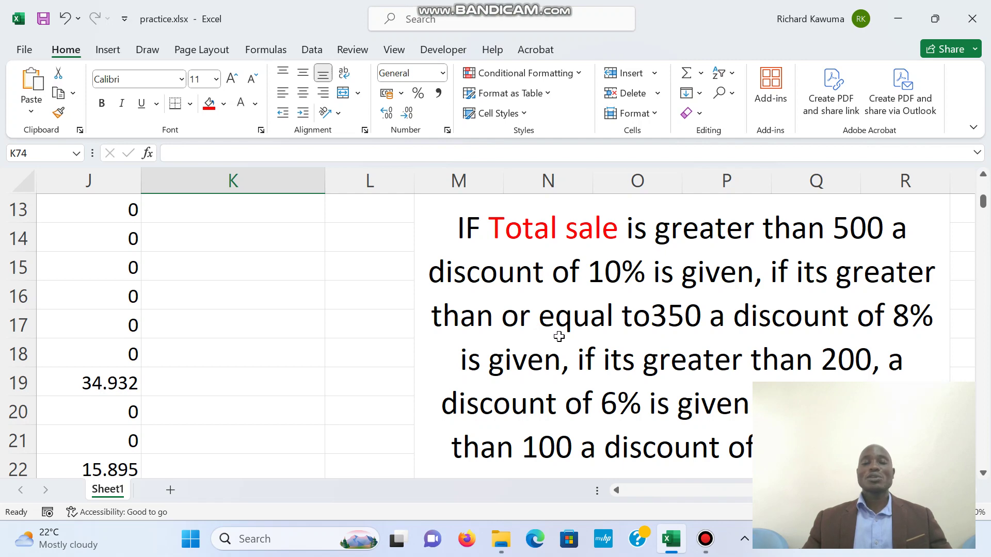
pyautogui.scroll(-1, 559, 336)
pyautogui.scroll(1, 560, 333)
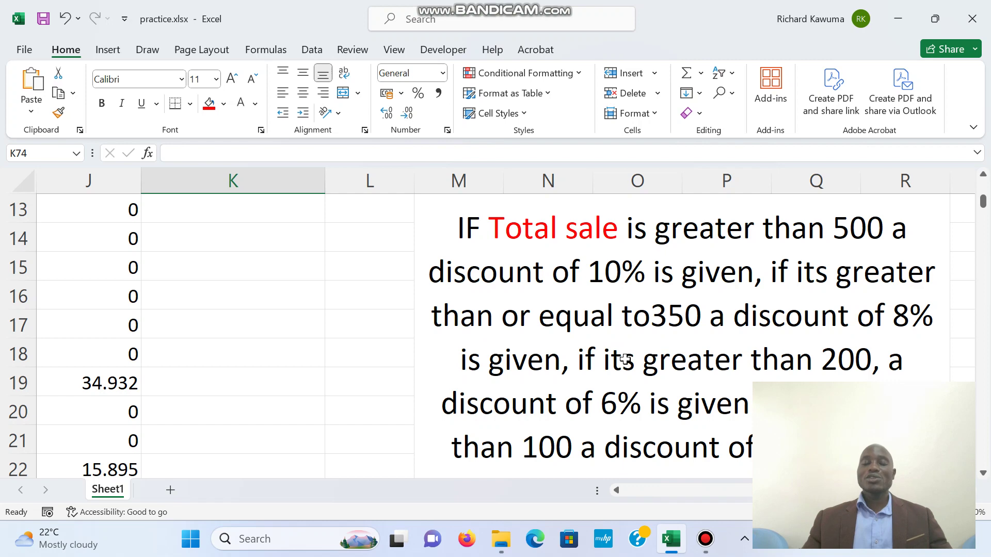
pyautogui.scroll(-2, 625, 360)
pyautogui.scroll(4, 625, 360)
pyautogui.scroll(2, 625, 359)
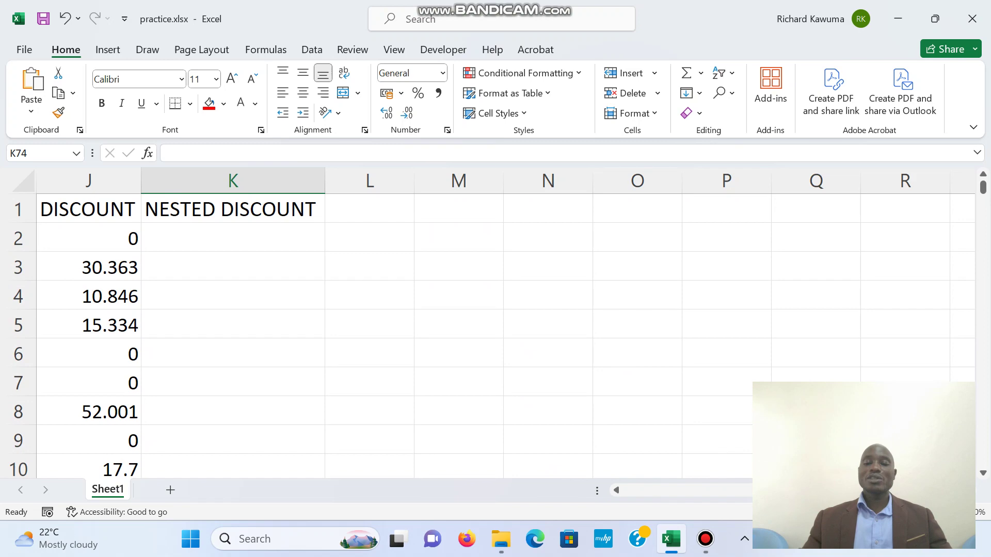
pyautogui.scroll(-4, 494, 323)
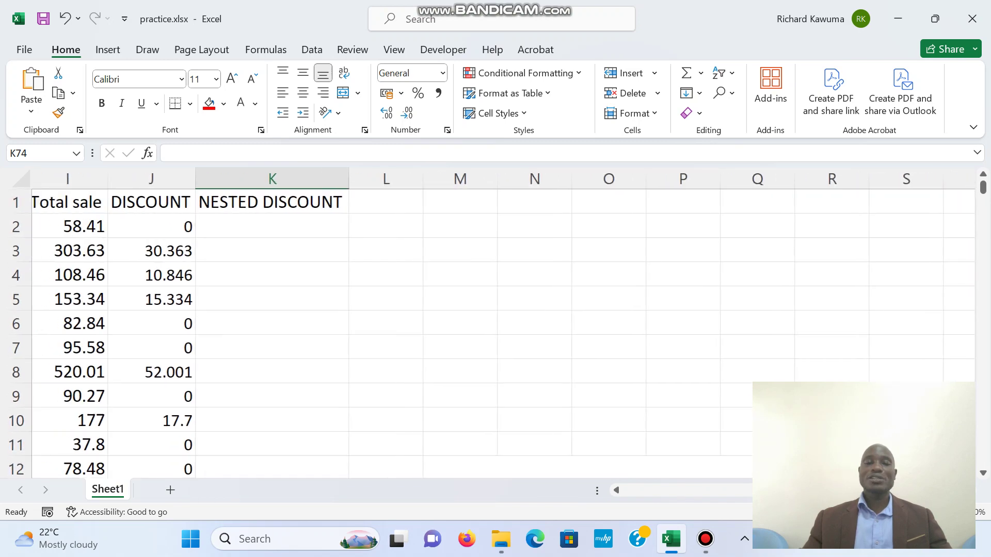
pyautogui.scroll(-4, 494, 322)
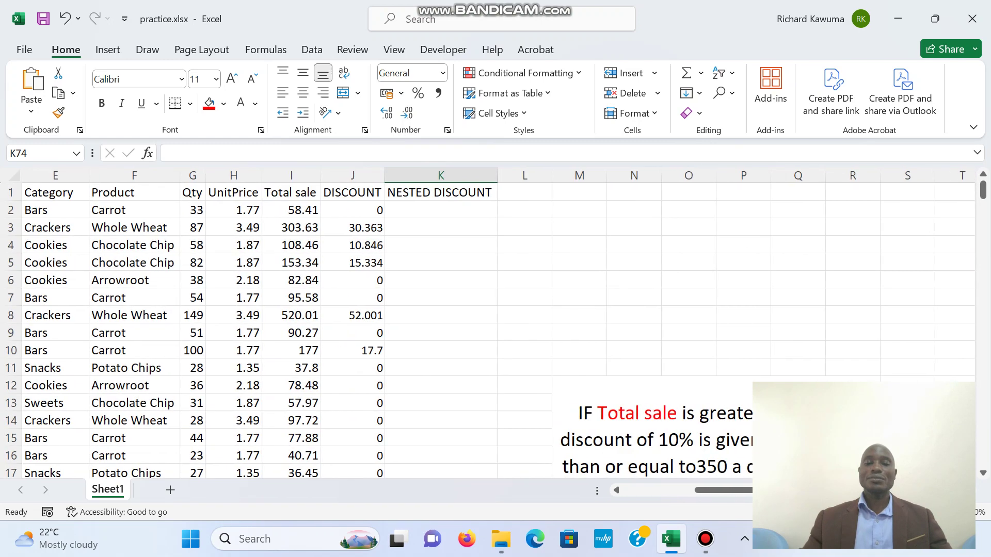
# - Begin an IF formula in K2 of the NESTED DISCOUNT column with the logical test I2>500
pyautogui.scroll(-1, 494, 331)
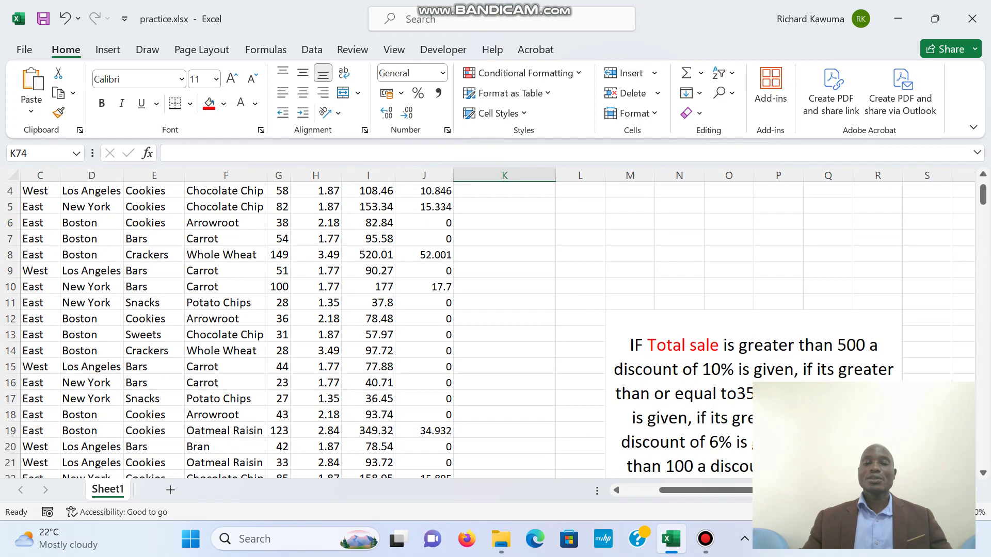
pyautogui.scroll(1, 651, 303)
pyautogui.click(506, 205)
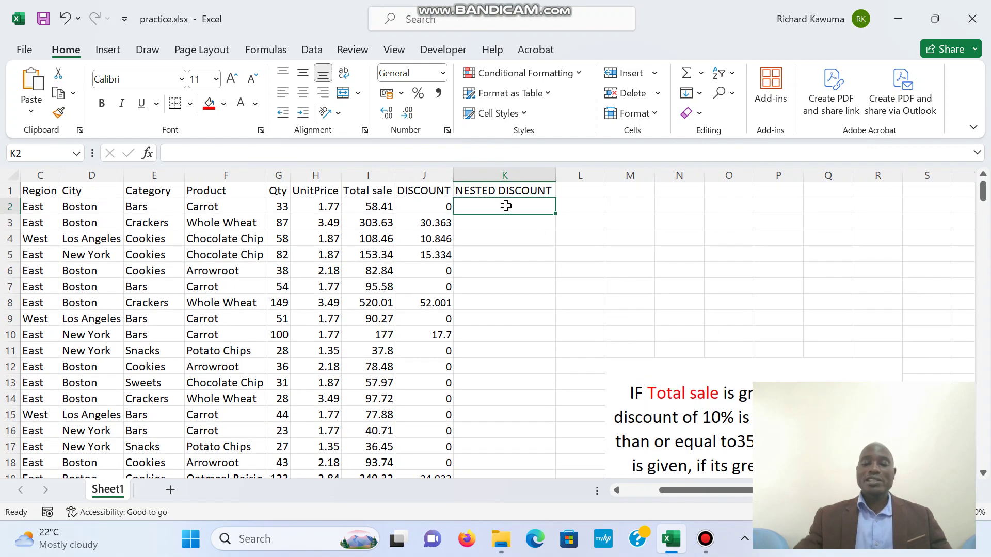
pyautogui.write('=')
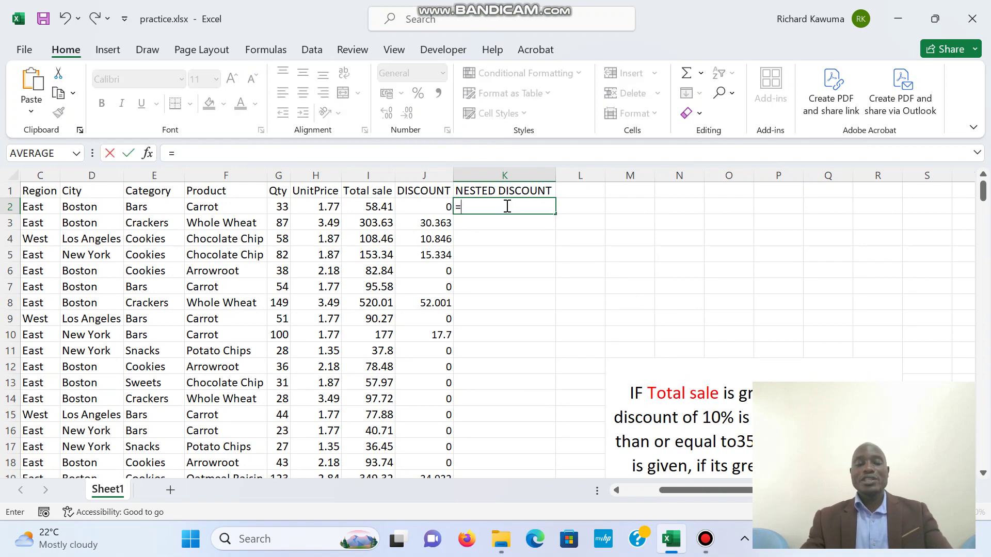
pyautogui.write('IF')
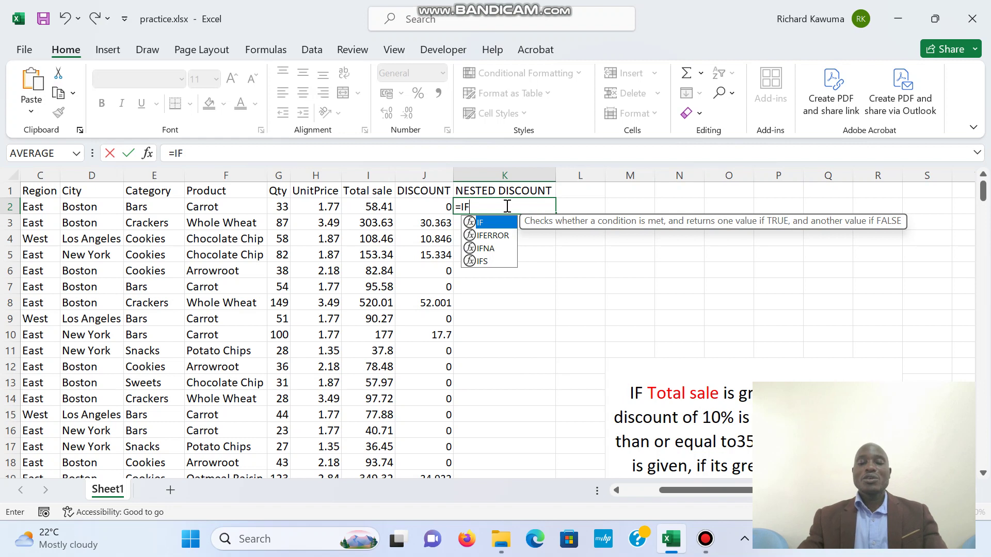
pyautogui.write('(')
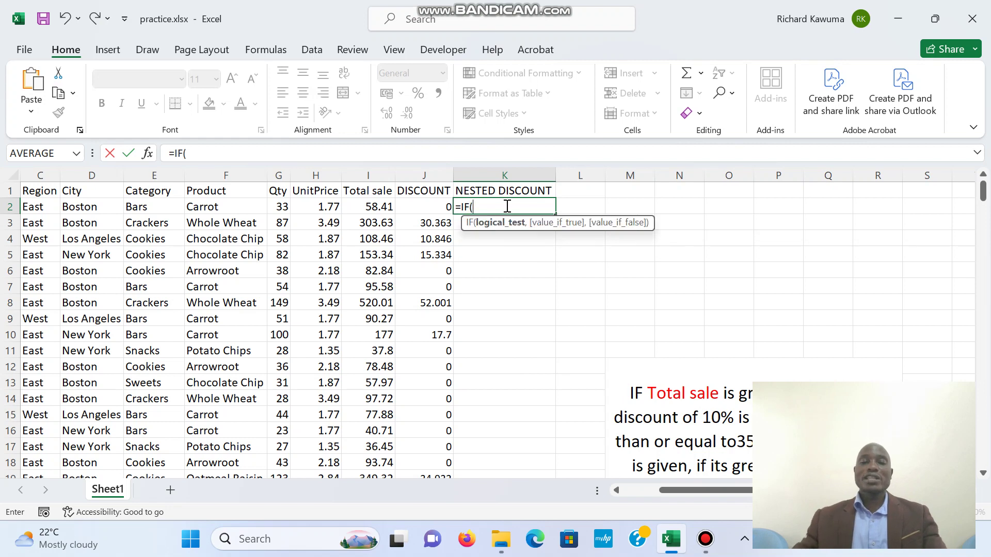
pyautogui.click(375, 207)
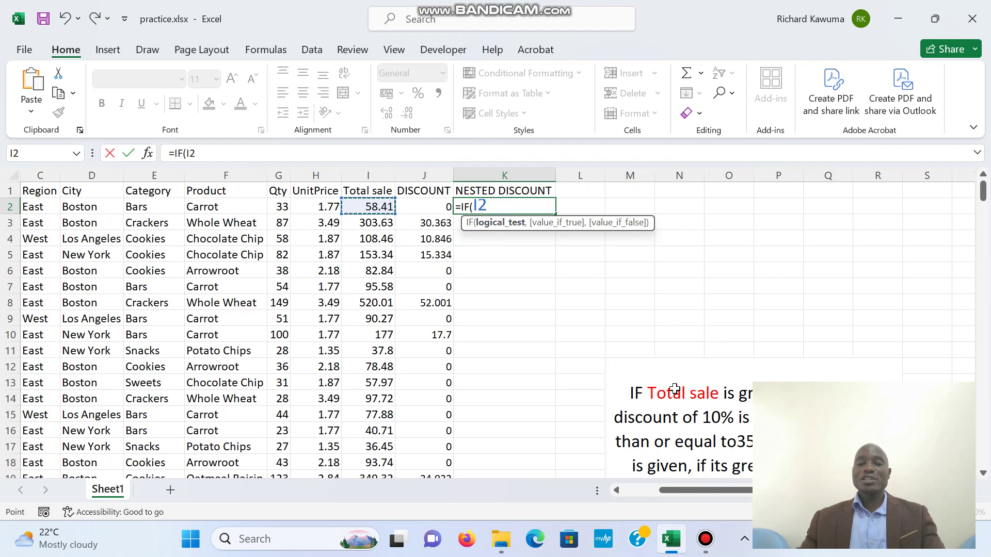
pyautogui.write('>')
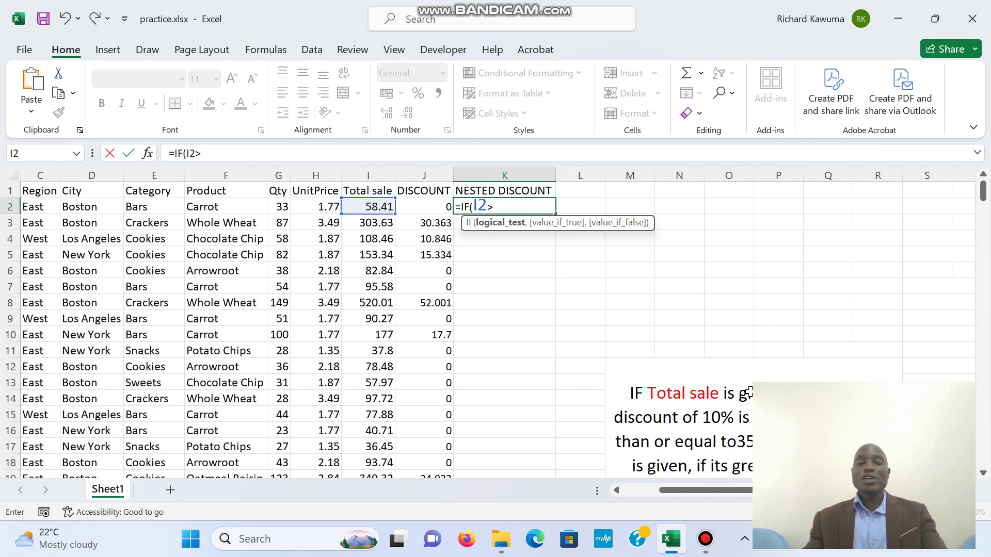
pyautogui.write('500')
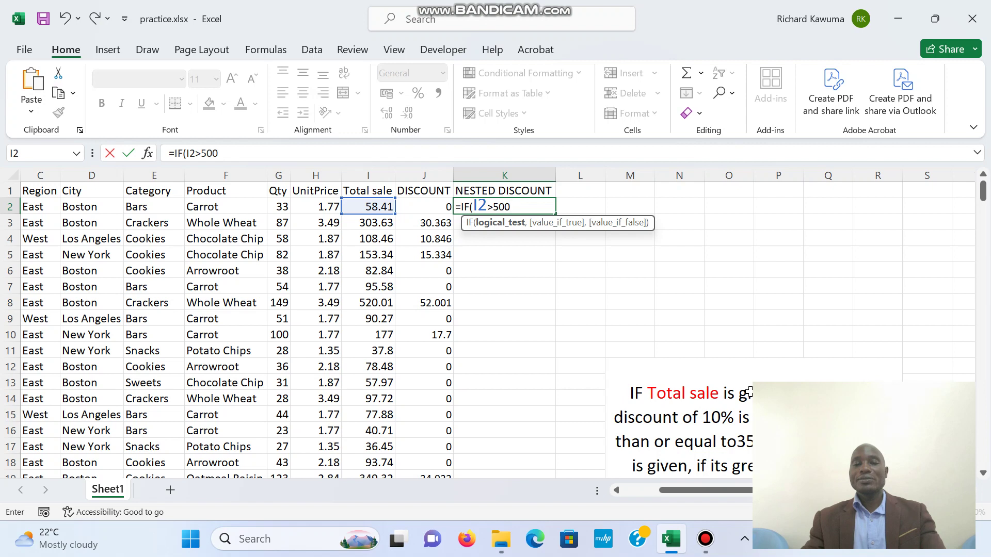
pyautogui.write(',')
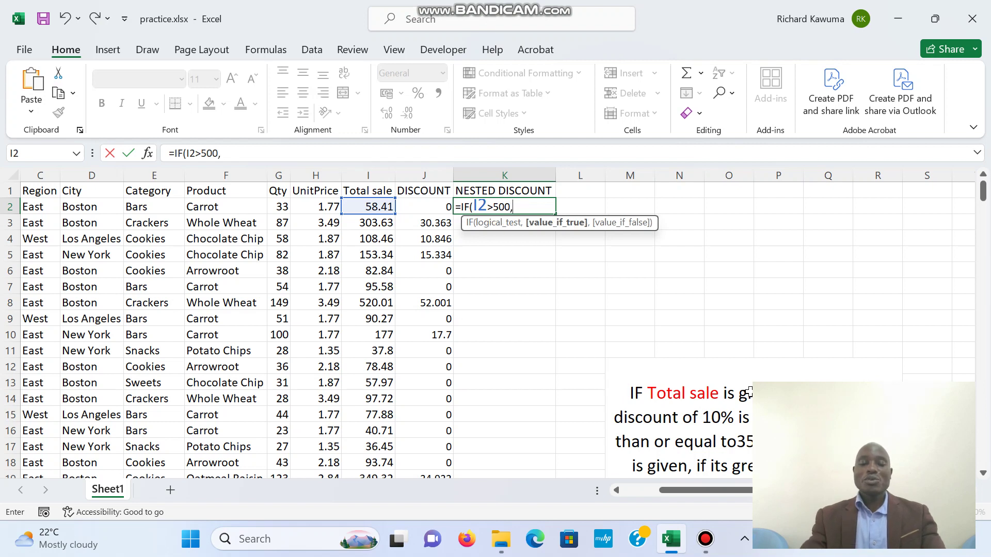
# - Set the value if true of the K2 formula's first IF to I2*10%
pyautogui.write('I2')
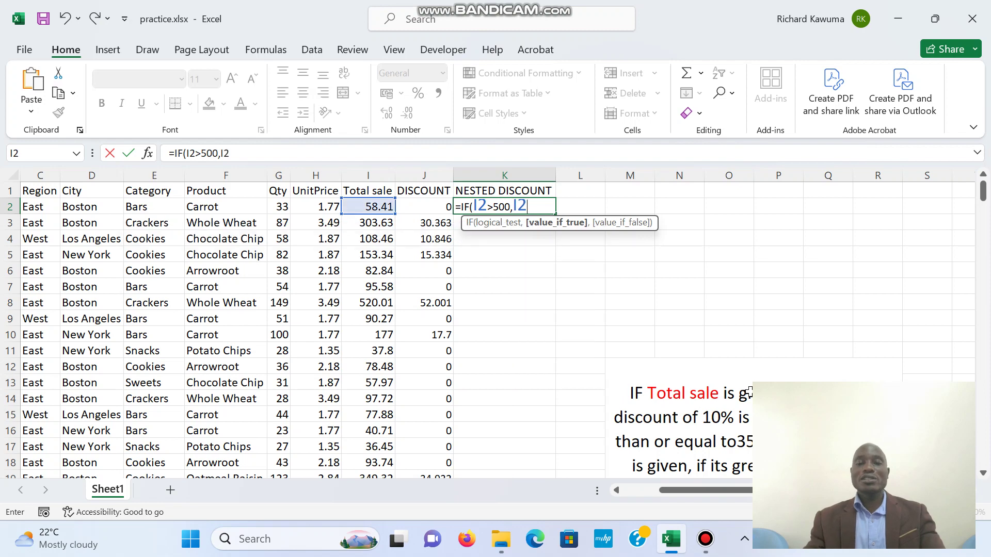
pyautogui.write('*')
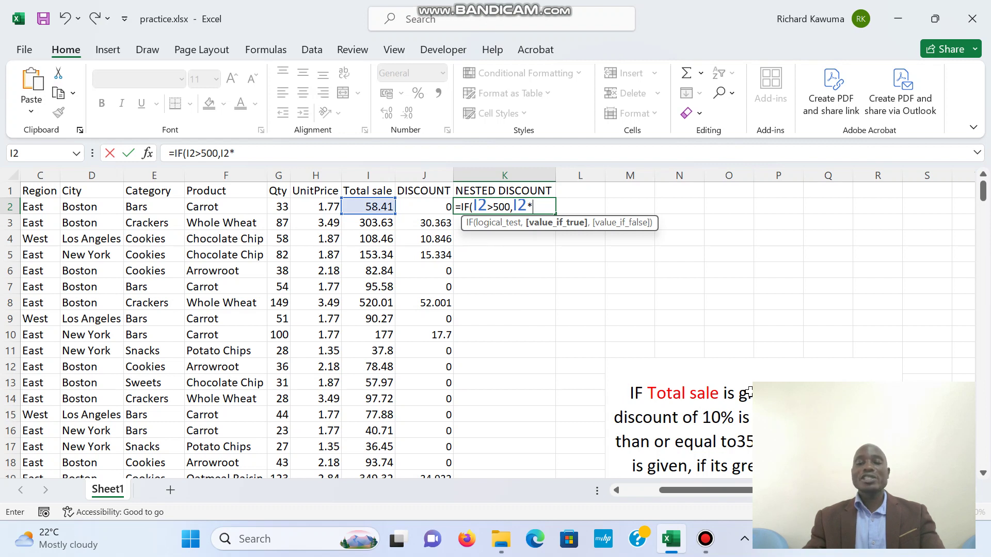
pyautogui.write('10%')
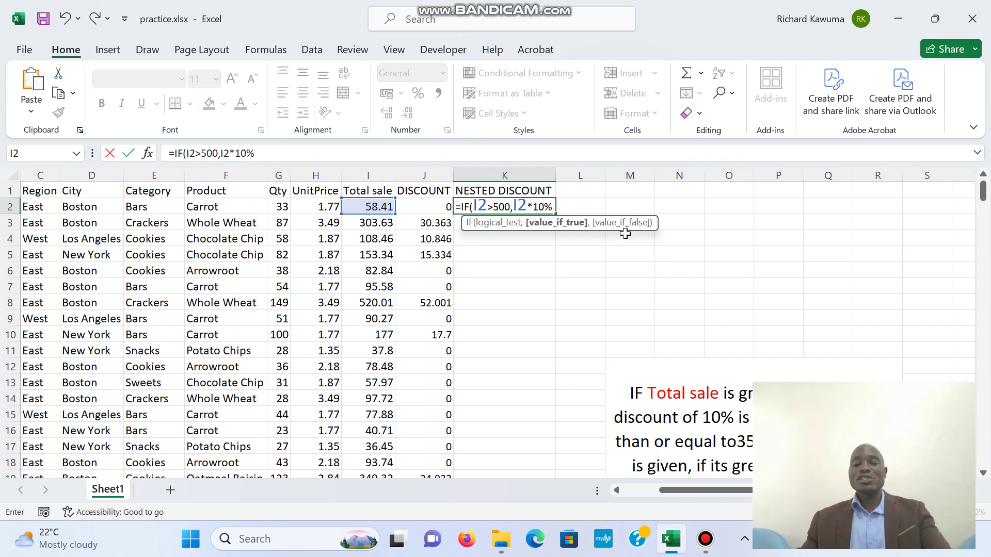
pyautogui.write(',')
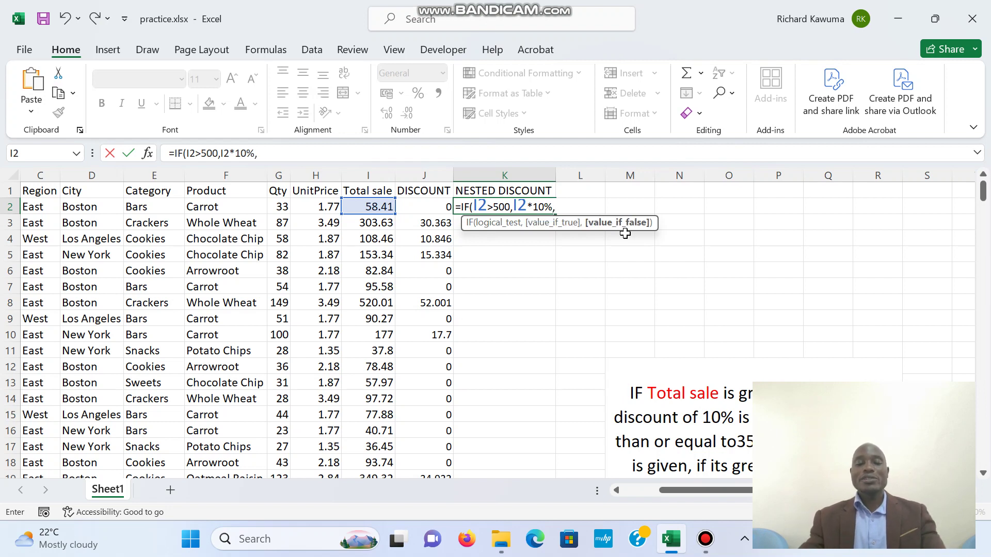
# - Nest a second IF as the value if false, testing I2>=350 and returning I2*8% when true
pyautogui.write('IF')
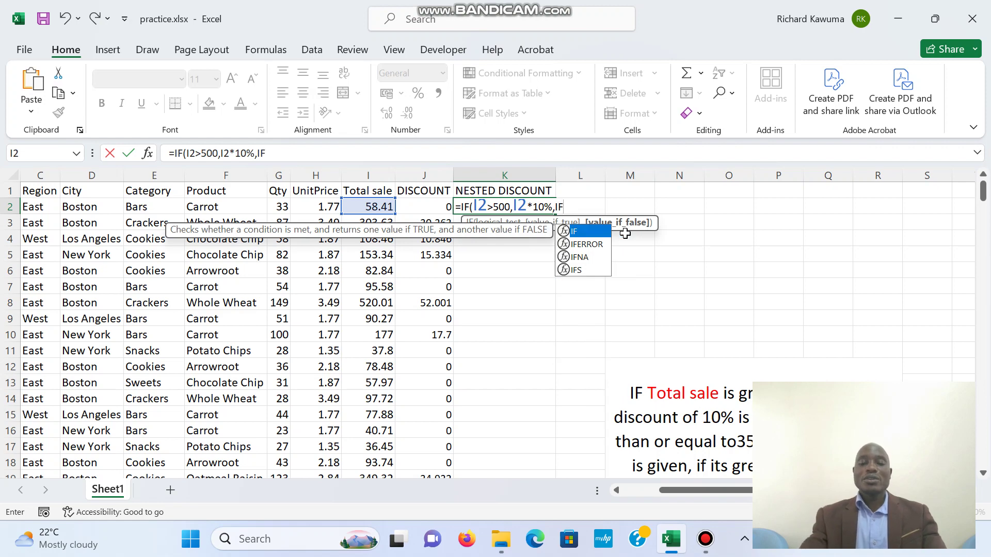
pyautogui.write('(')
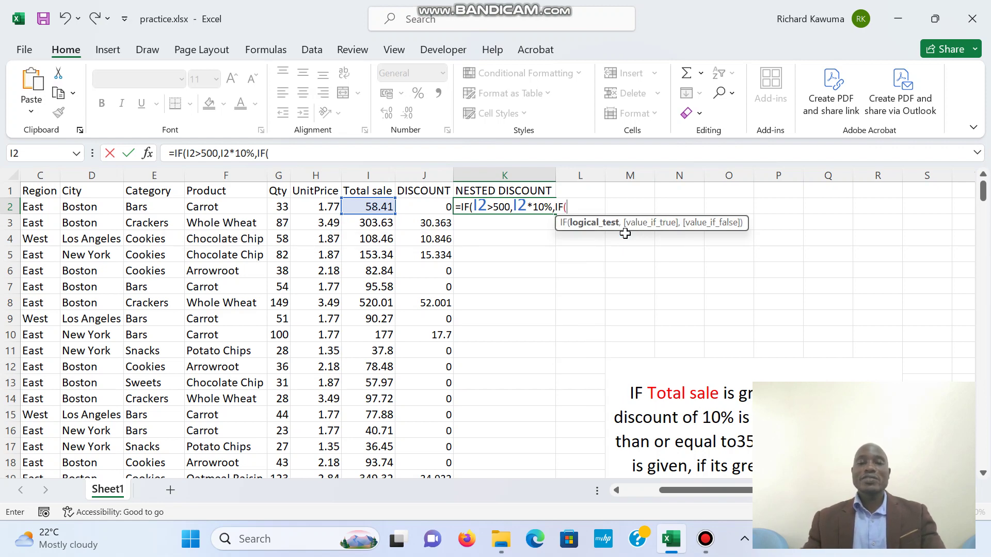
pyautogui.write('I2>')
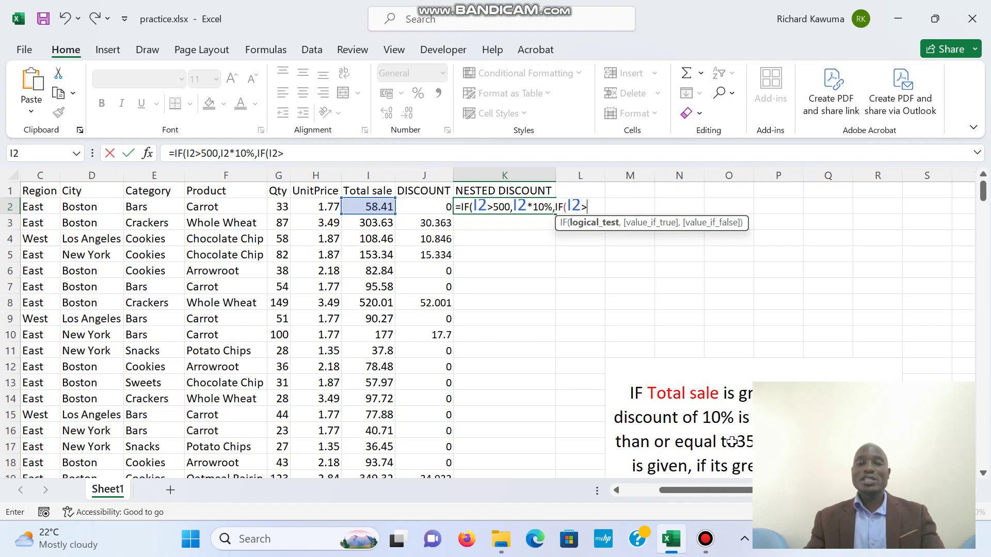
pyautogui.write('=')
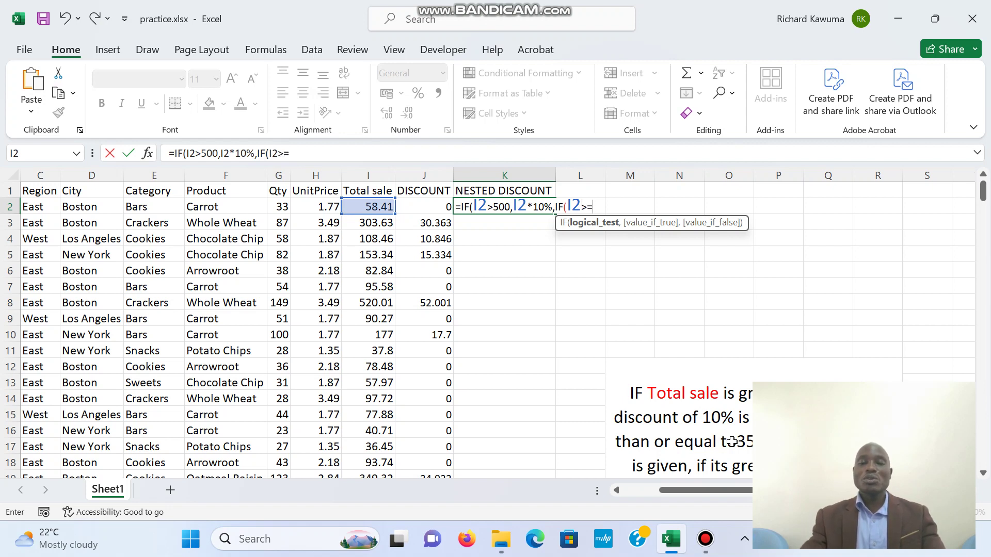
pyautogui.write('350')
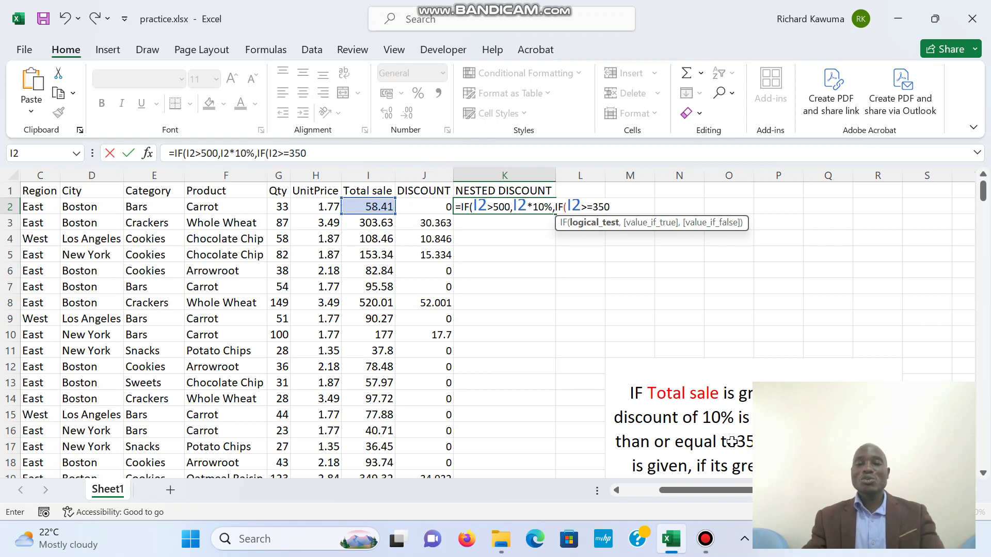
pyautogui.write(',')
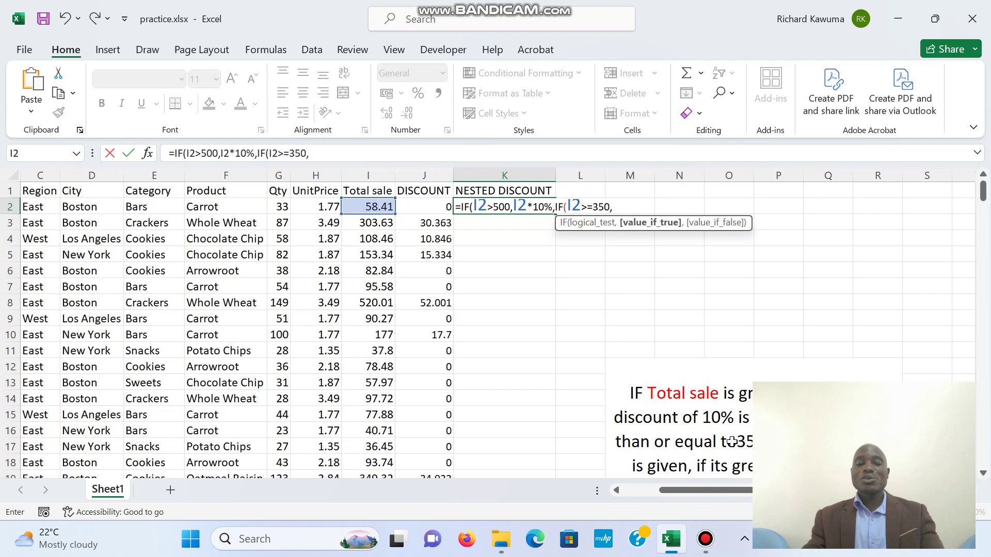
pyautogui.write('I2')
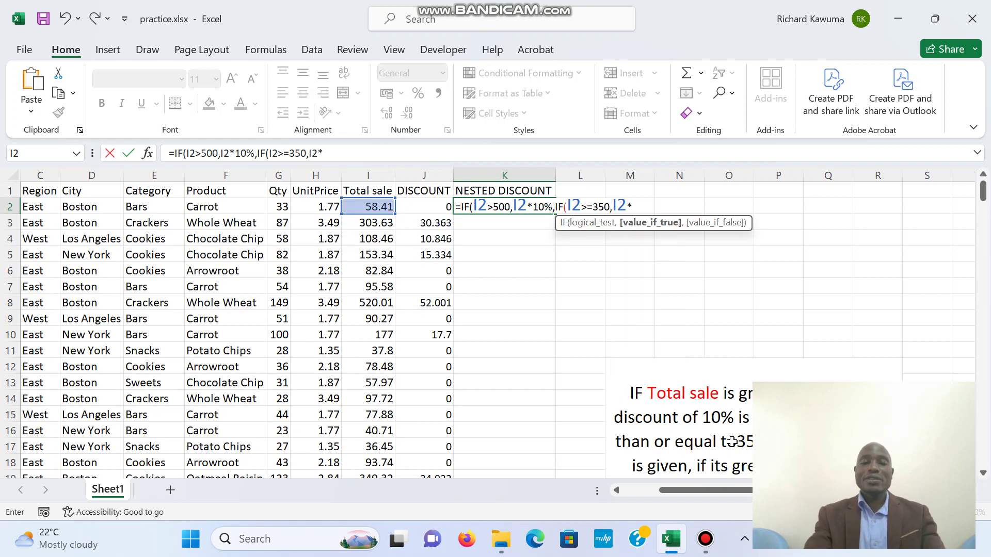
pyautogui.write('*8%')
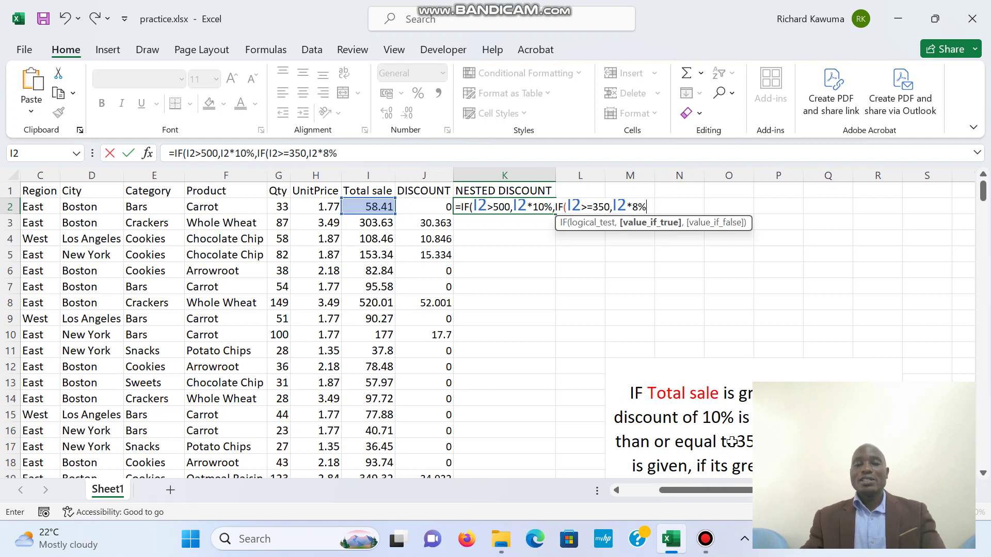
pyautogui.write(',')
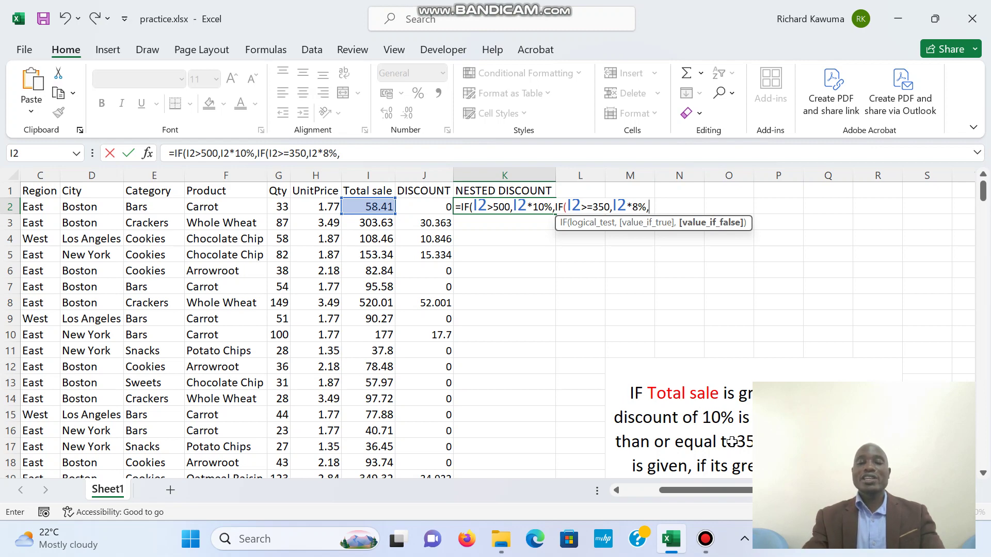
# - Nest a third IF in the K2 formula that tests I2>200 and returns I2*6% when true
pyautogui.write('IF(')
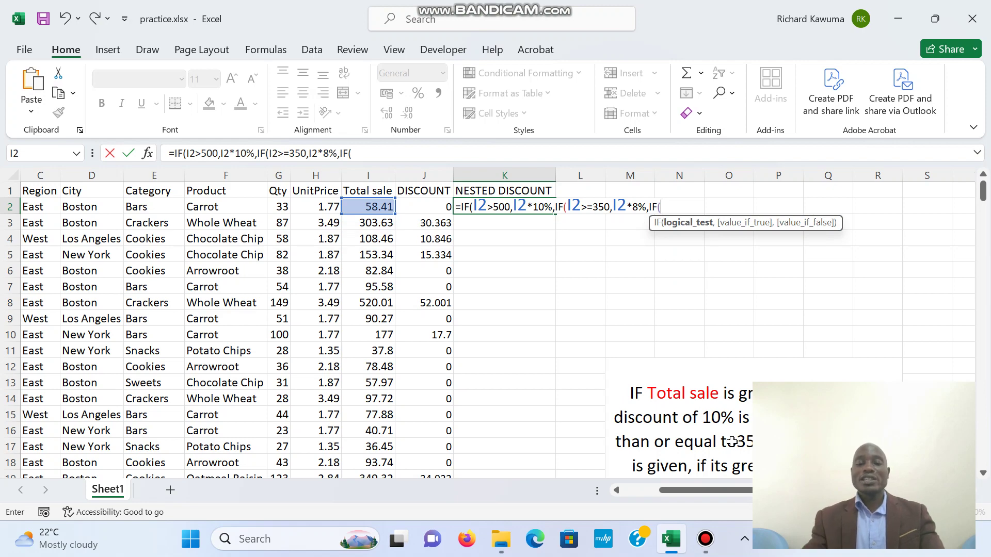
pyautogui.write('I2')
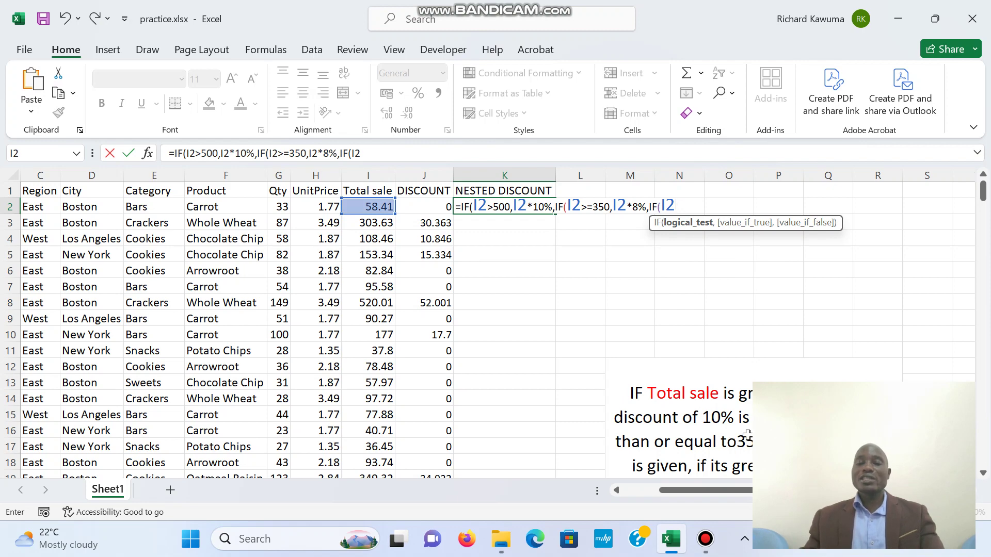
pyautogui.scroll(-1, 748, 435)
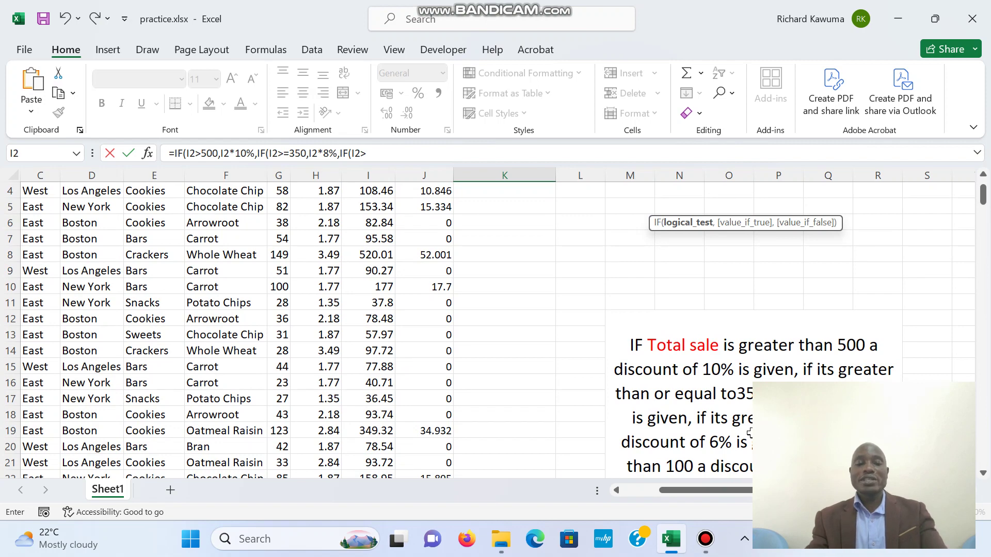
pyautogui.write('200')
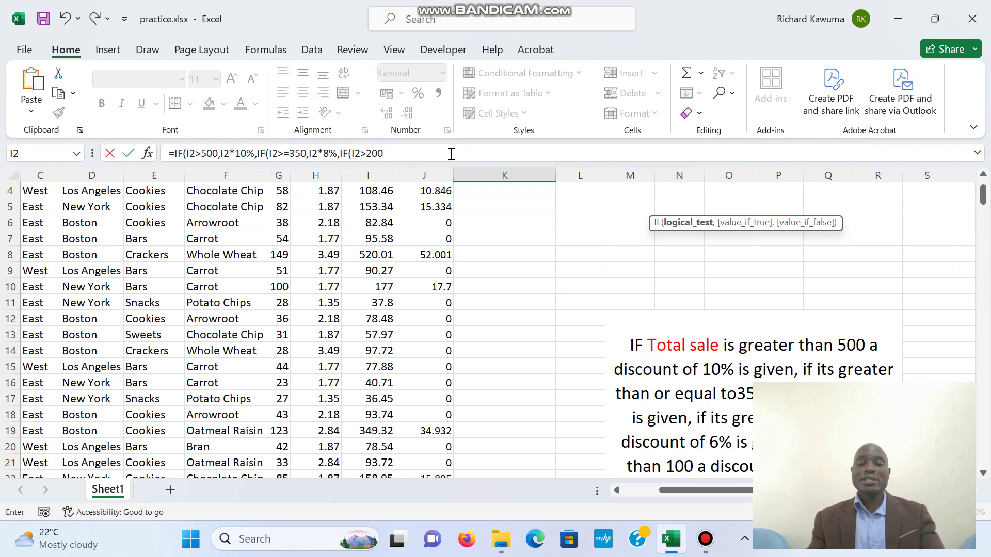
pyautogui.write(',')
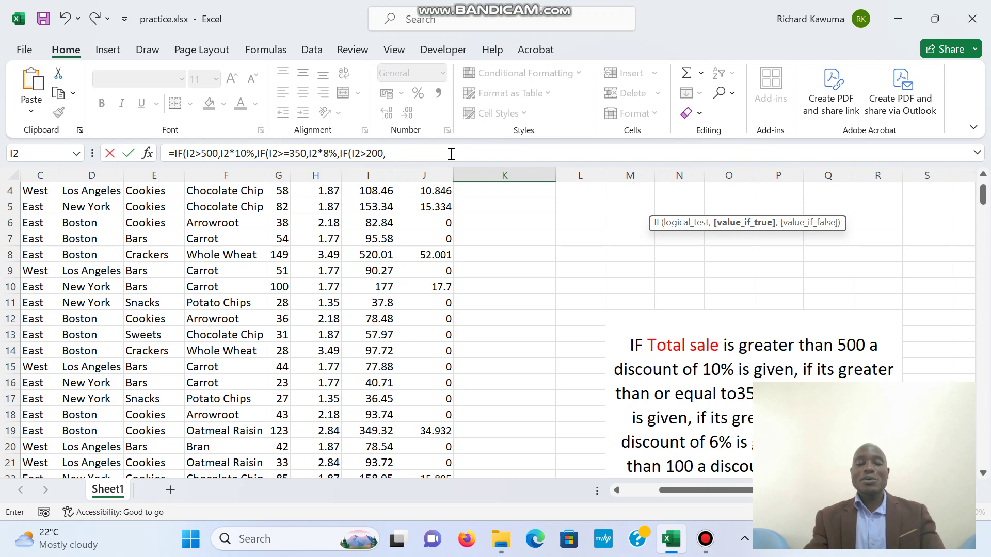
pyautogui.write('I2*')
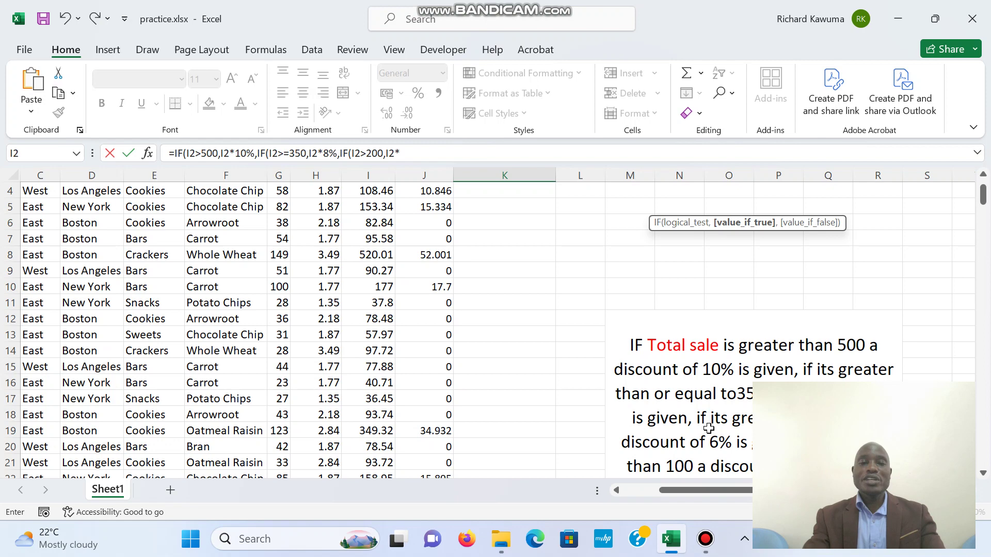
pyautogui.write('6%,')
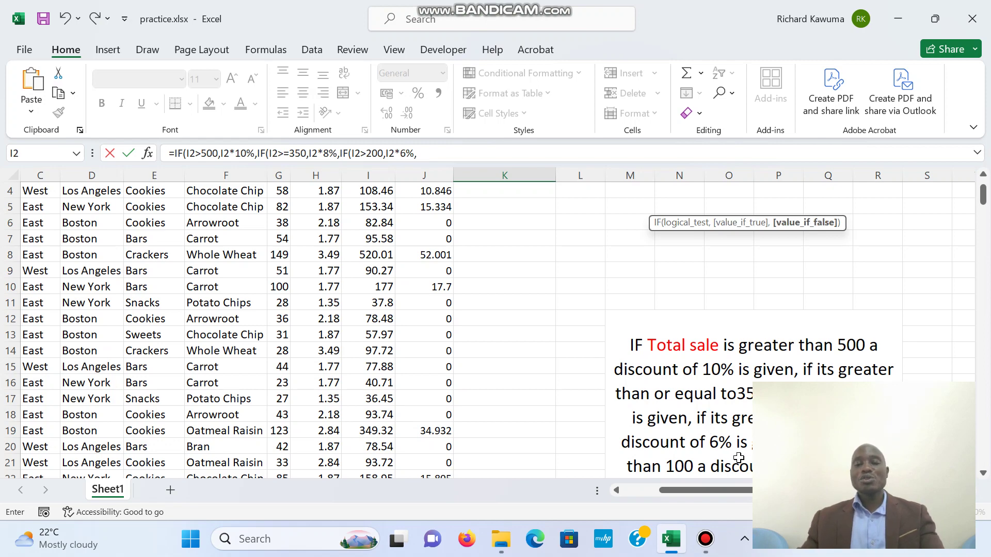
# - Nest a fourth IF in the K2 formula that tests I2>100 and returns I2*5% when true
pyautogui.scroll(-1, 733, 452)
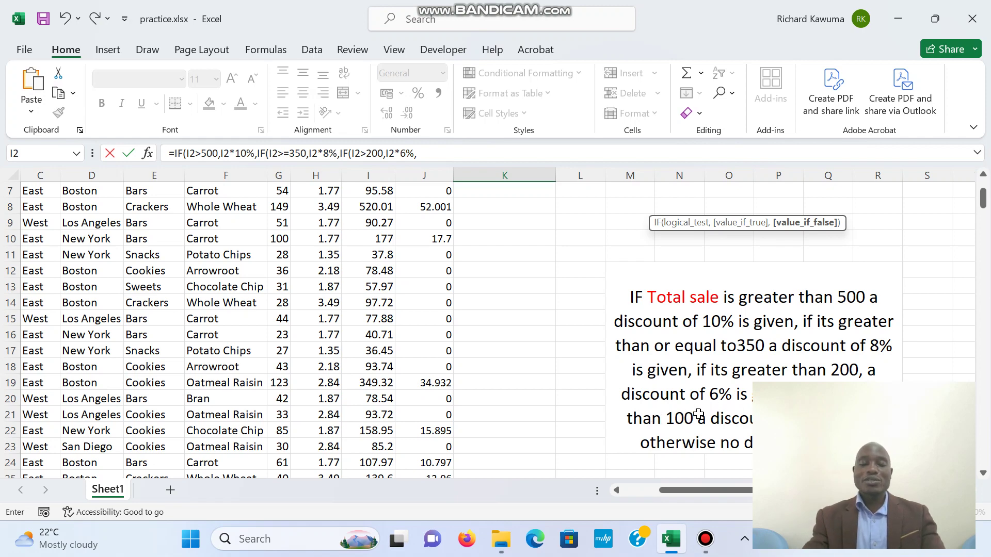
pyautogui.write('IF(')
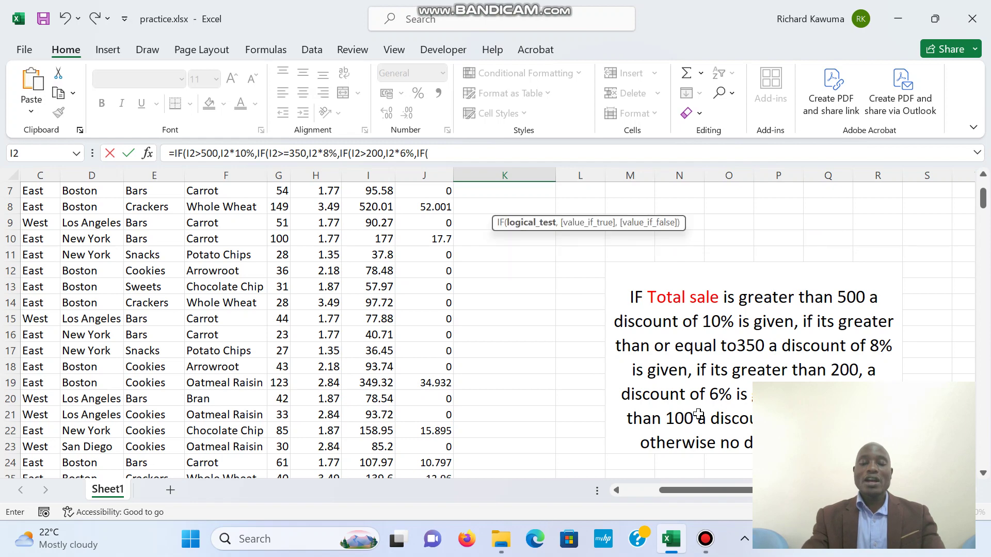
pyautogui.write('I2')
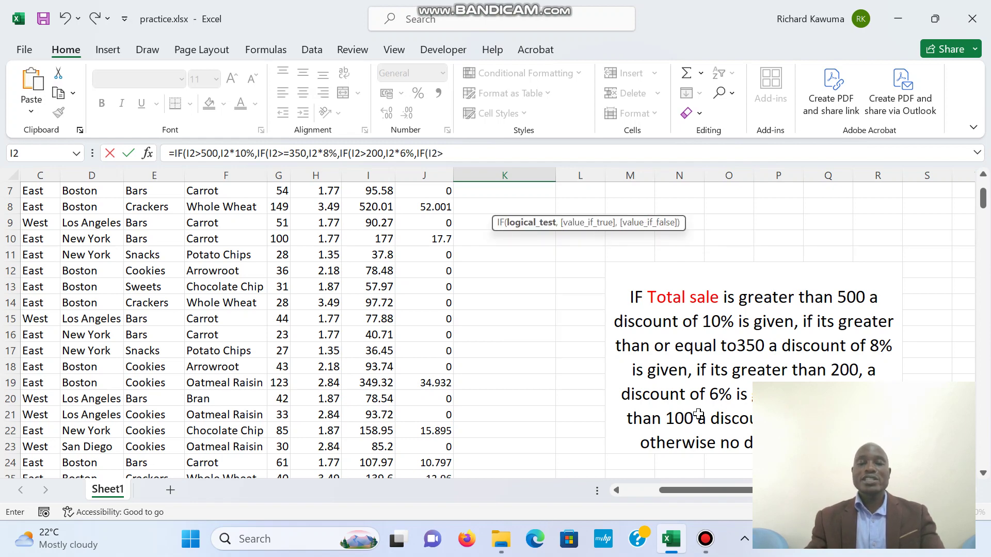
pyautogui.write('>')
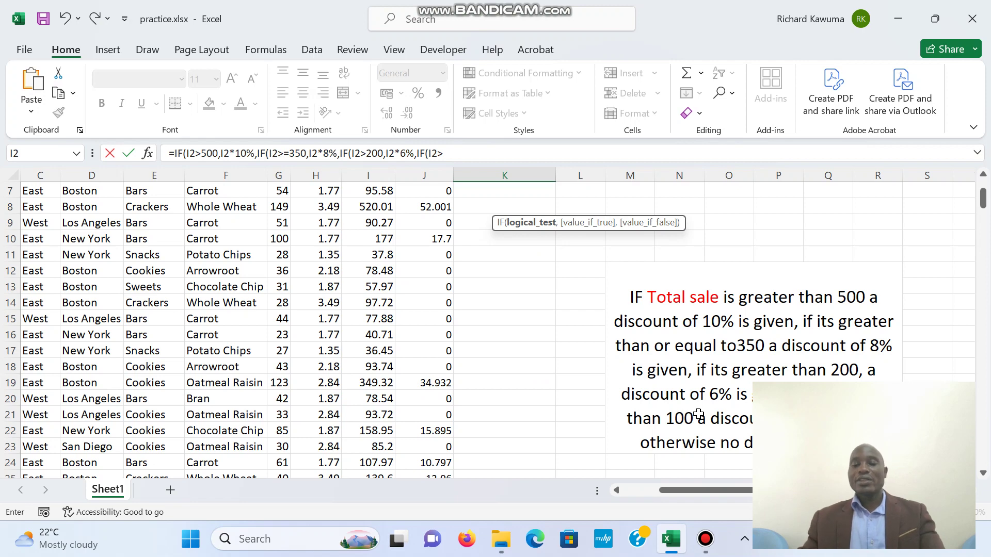
pyautogui.write('100')
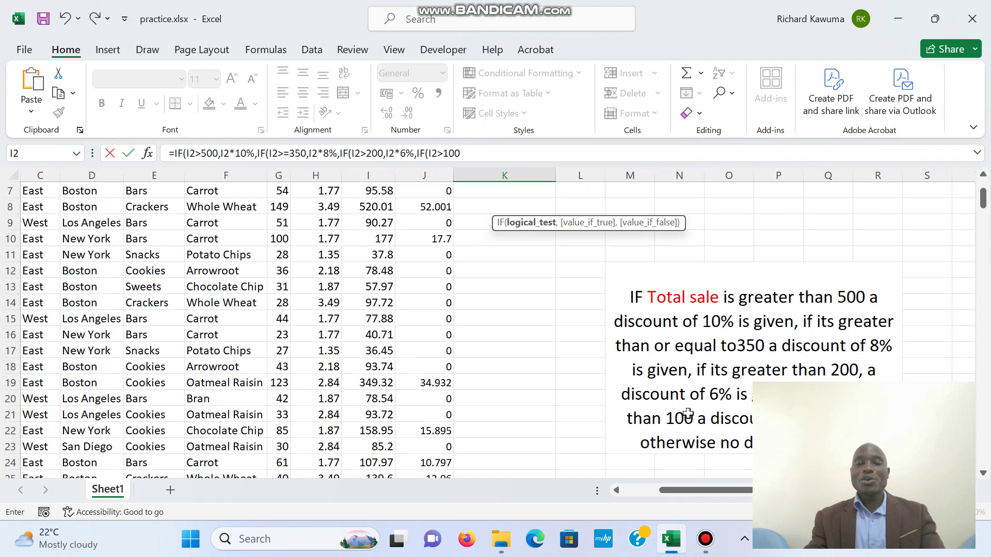
pyautogui.write(',')
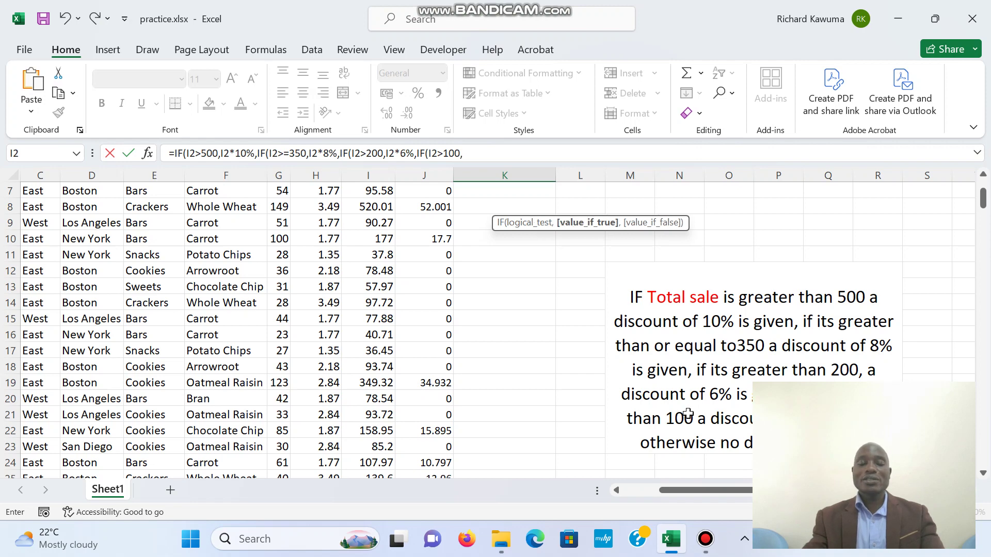
pyautogui.write('I2')
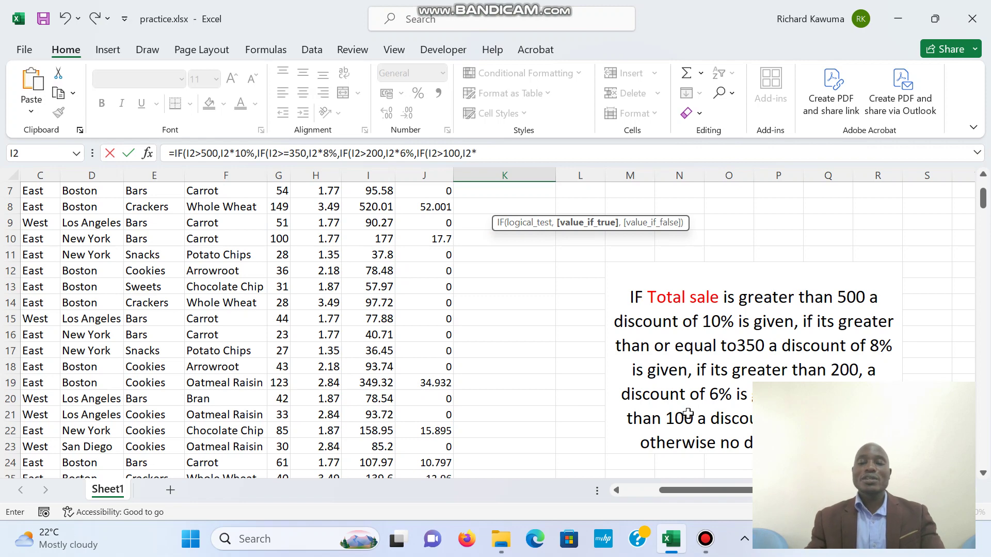
pyautogui.write('*5%')
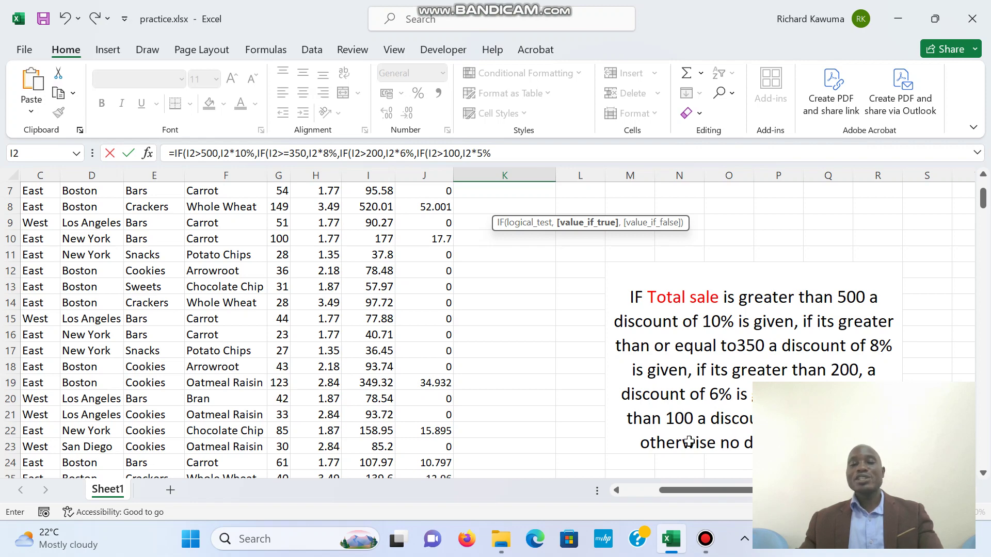
# - Set the innermost IF's value if false to 0%, close all four IF functions and enter the K2 formula
pyautogui.write(',')
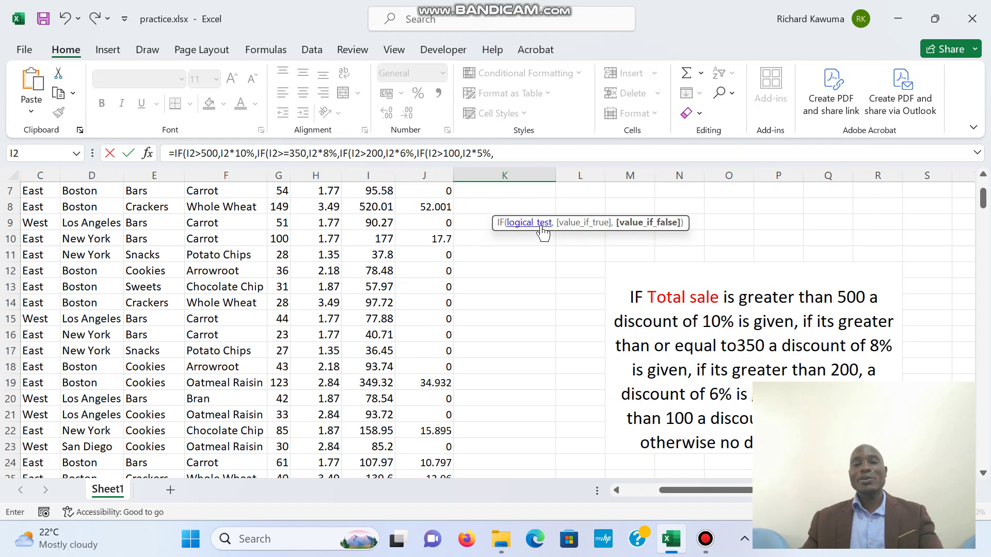
pyautogui.write('0%')
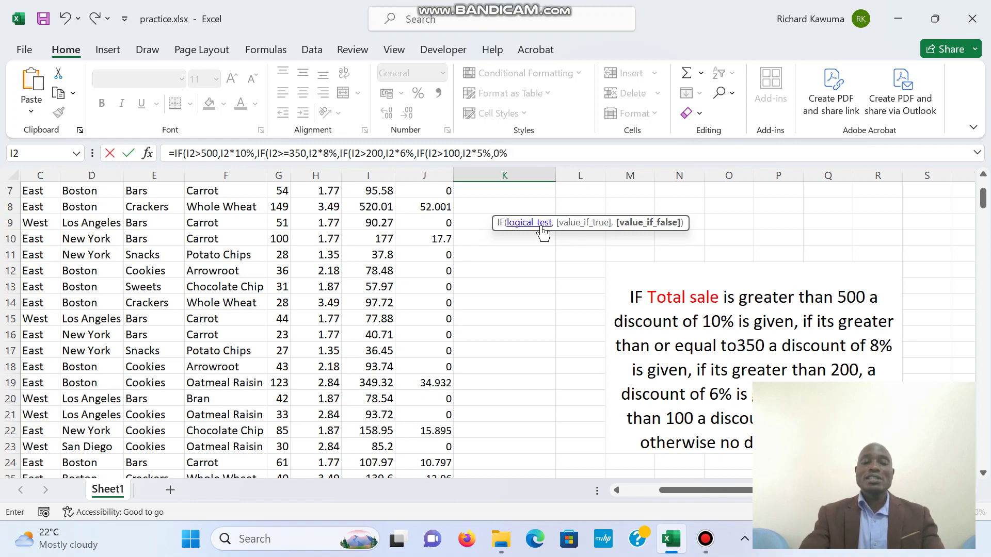
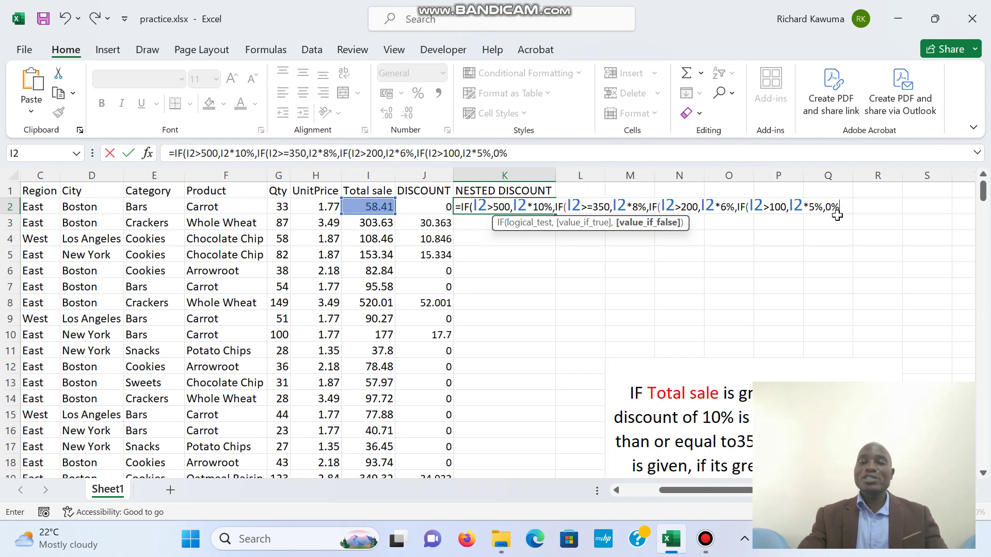
pyautogui.write('(')
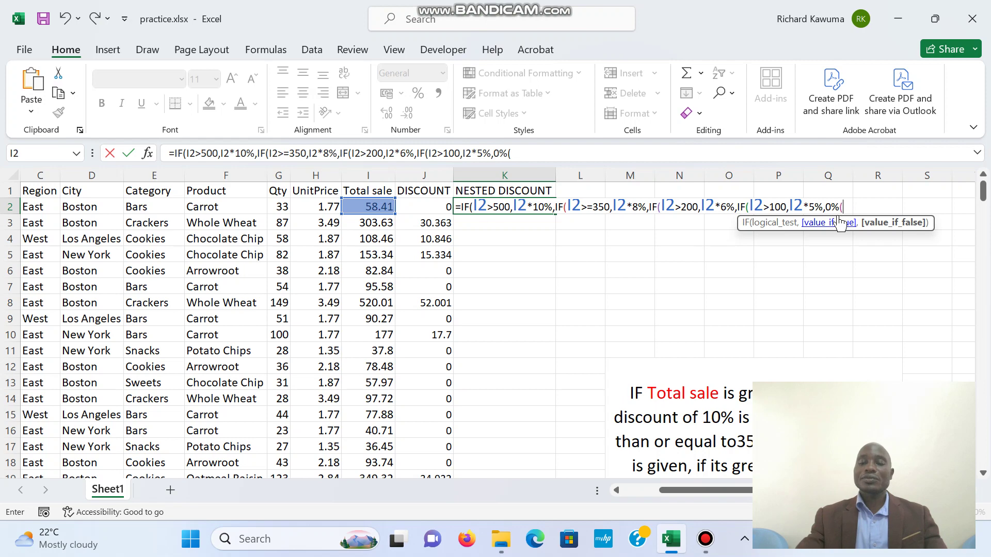
pyautogui.press('BackSpace')
pyautogui.write('))')
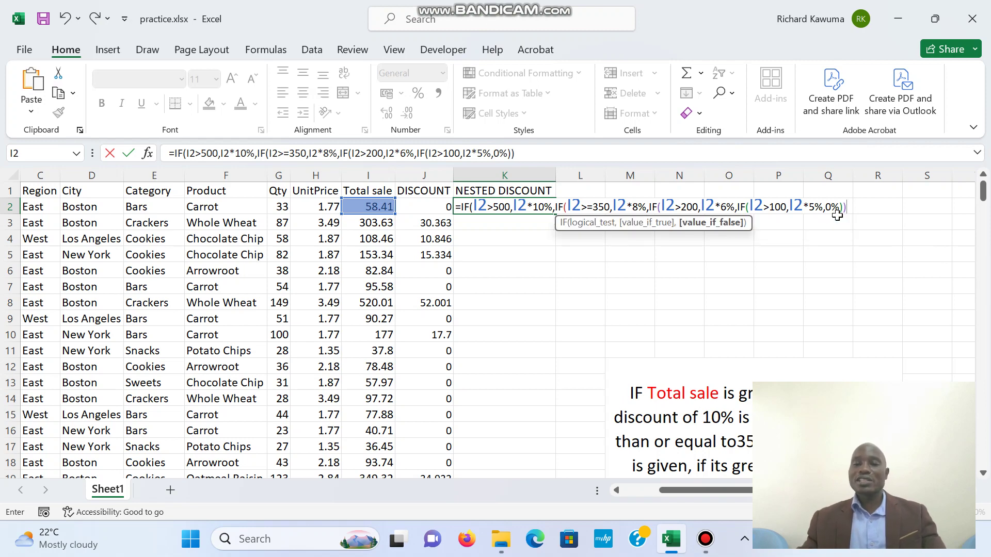
pyautogui.write(')')
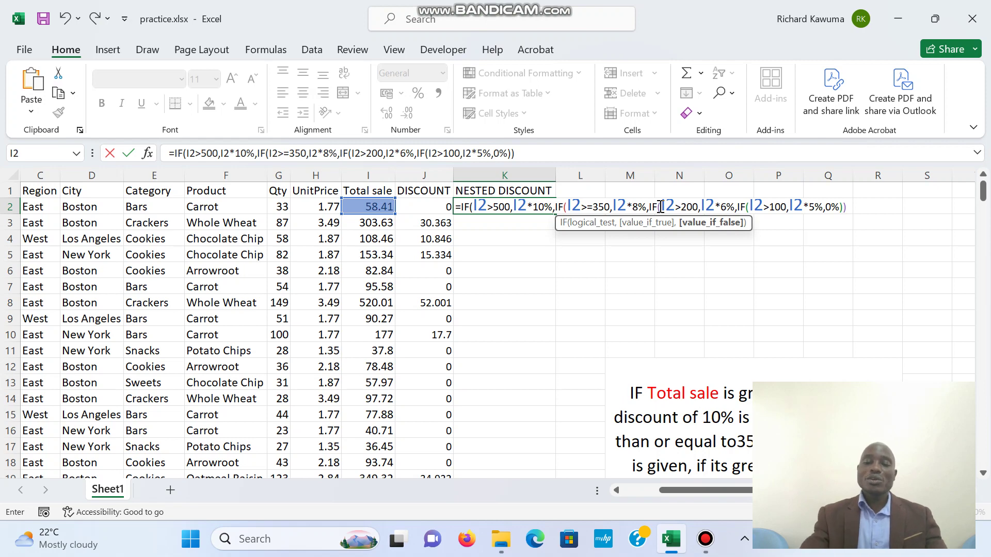
pyautogui.write(')')
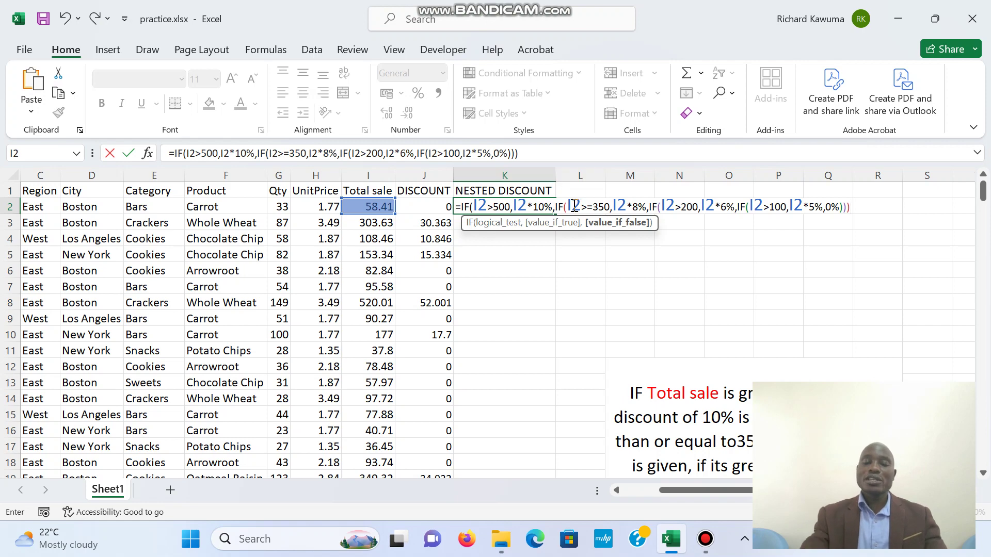
pyautogui.write(')')
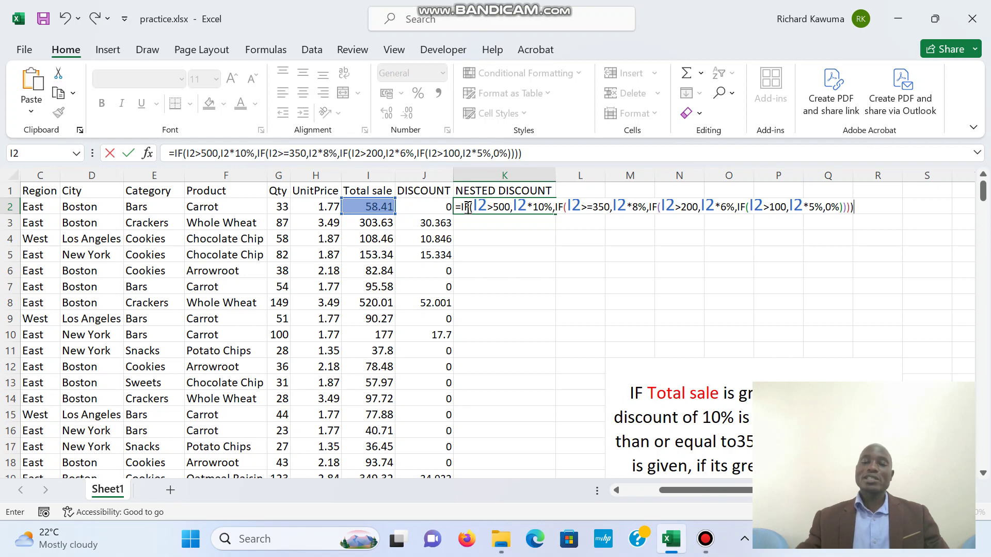
pyautogui.press('Return')
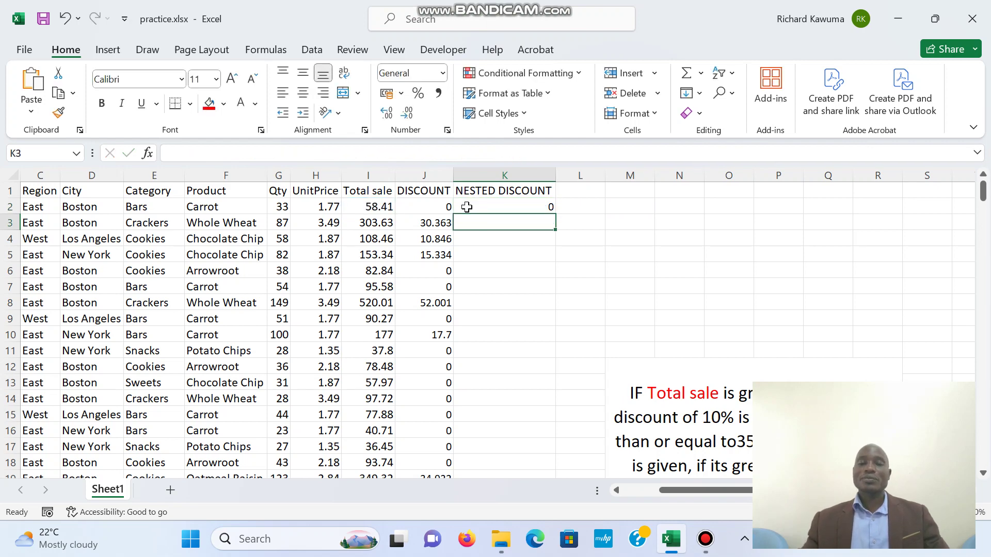
# - Fill the nested IF formula from K2 down the NESTED DISCOUNT column to the end of the data
pyautogui.click(467, 207)
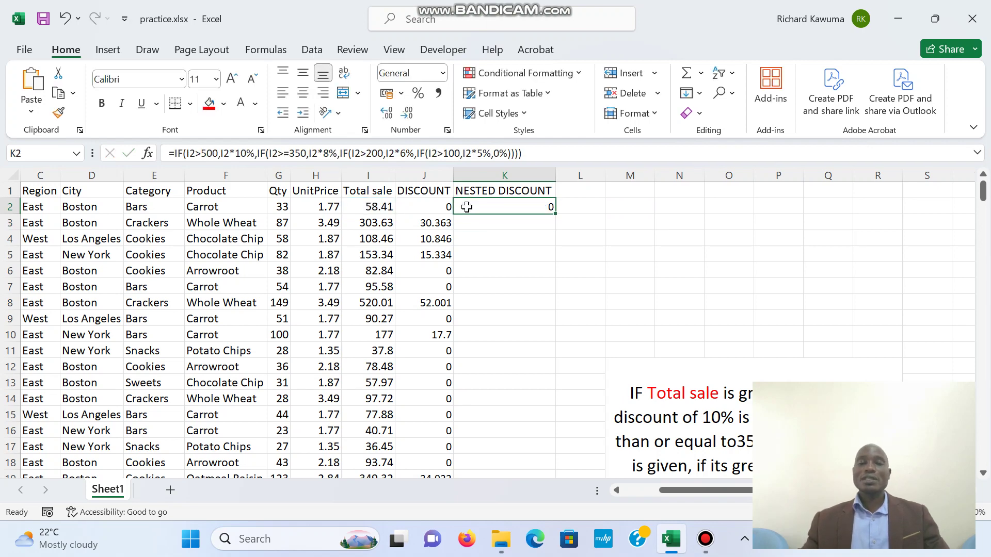
pyautogui.doubleClick(555, 213)
pyautogui.scroll(-1, 585, 258)
pyautogui.scroll(-3, 585, 258)
pyautogui.scroll(4, 568, 259)
pyautogui.click(523, 211)
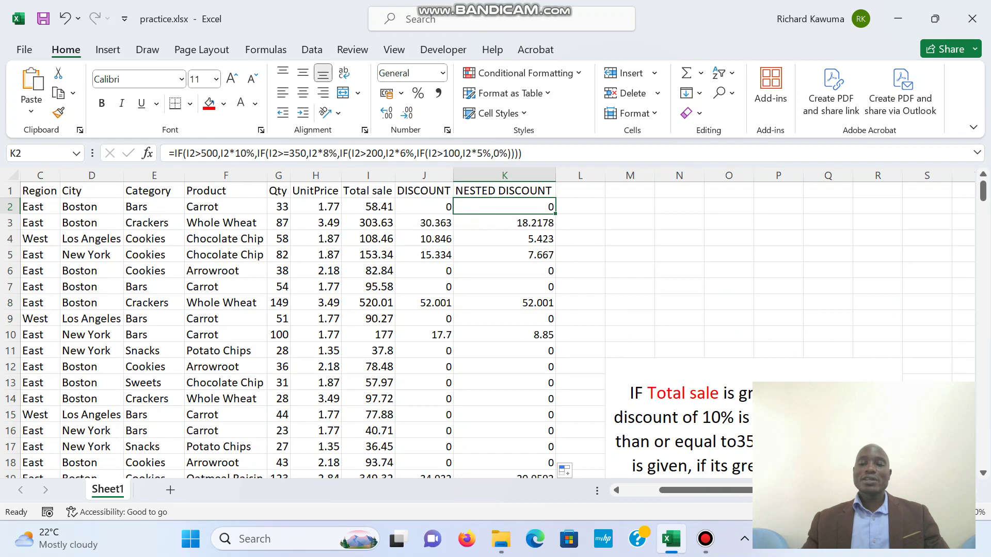
# - Compare the total sales in I2 and I3 with their nested discounts and the written discount rules beside the table
pyautogui.keyDown('ctrl'); pyautogui.scroll(4, 516, 243); pyautogui.keyUp('ctrl')
pyautogui.keyDown('ctrl'); pyautogui.scroll(3, 516, 310); pyautogui.keyUp('ctrl')
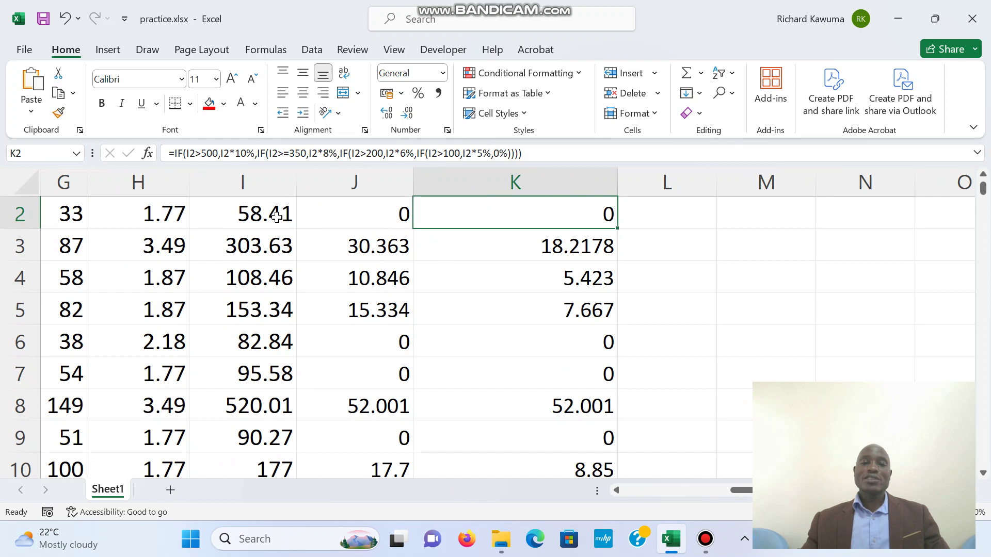
pyautogui.click(276, 218)
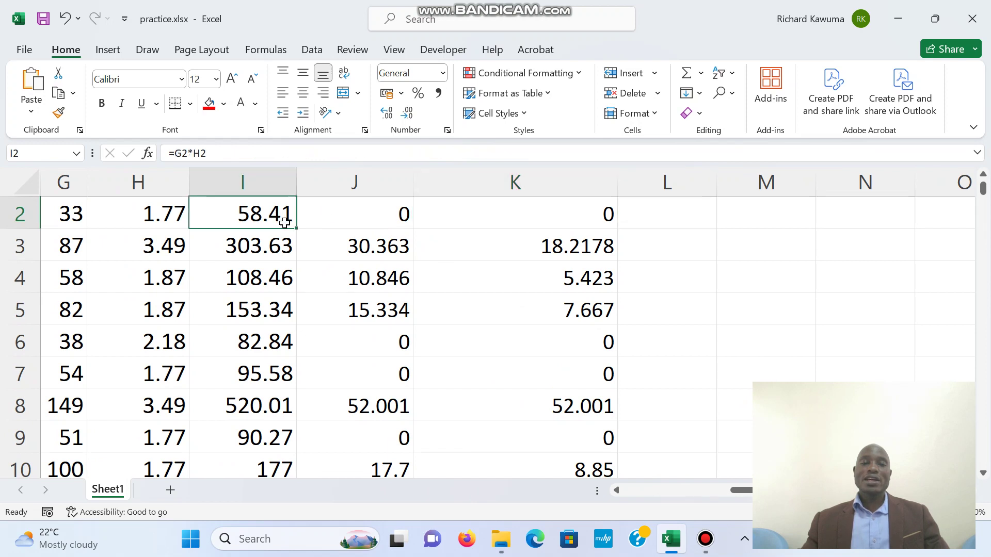
pyautogui.click(525, 213)
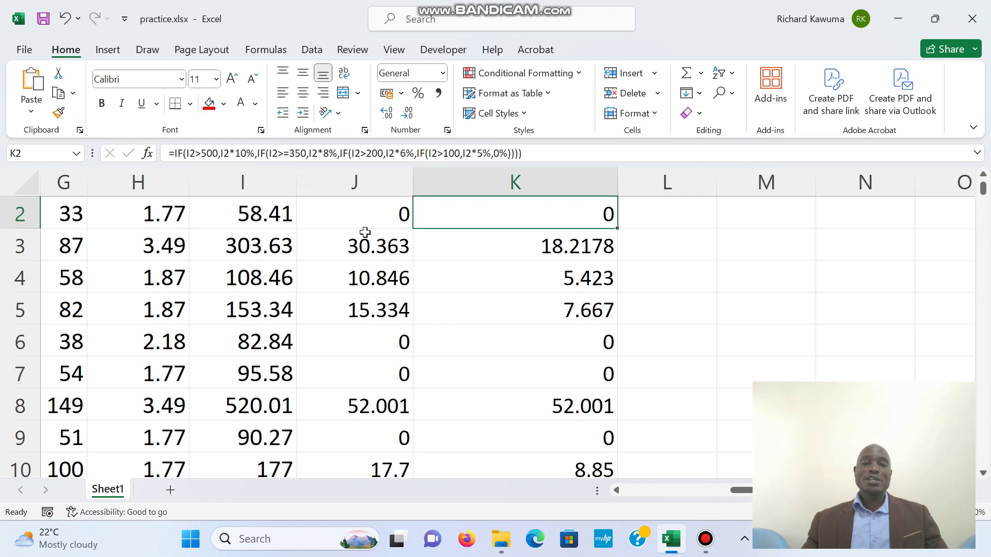
pyautogui.click(281, 245)
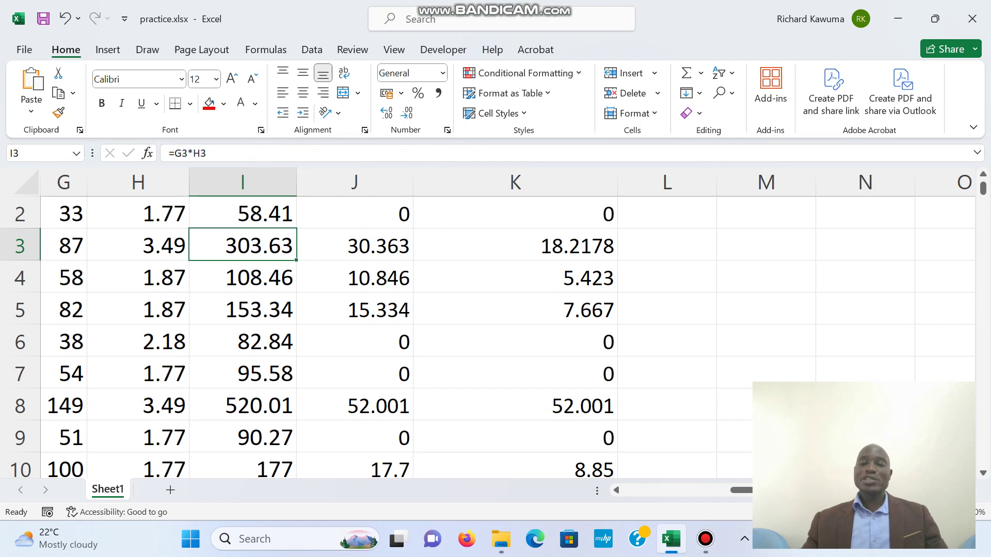
pyautogui.hscroll(3, 815, 367)
pyautogui.scroll(-1, 815, 368)
pyautogui.scroll(-4, 815, 368)
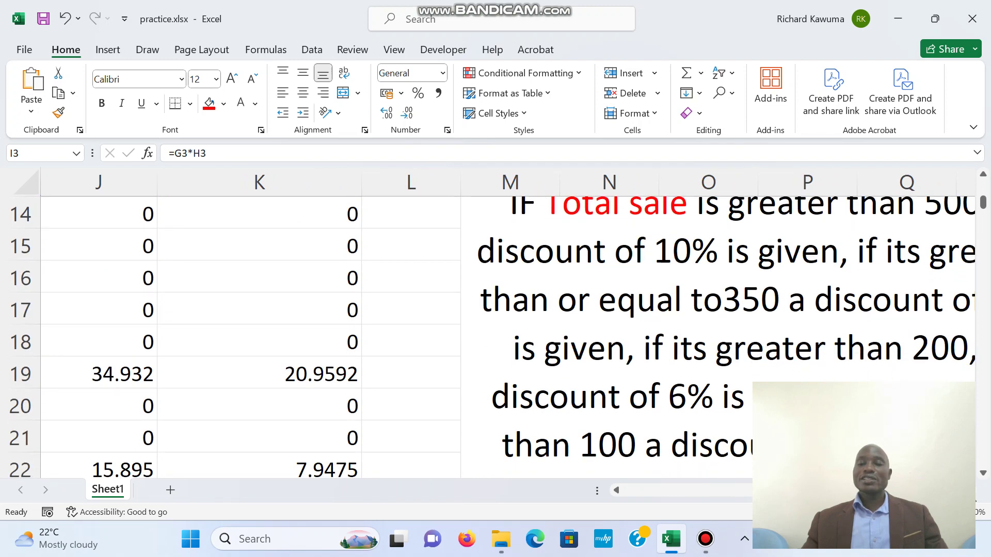
pyautogui.hscroll(1, 508, 323)
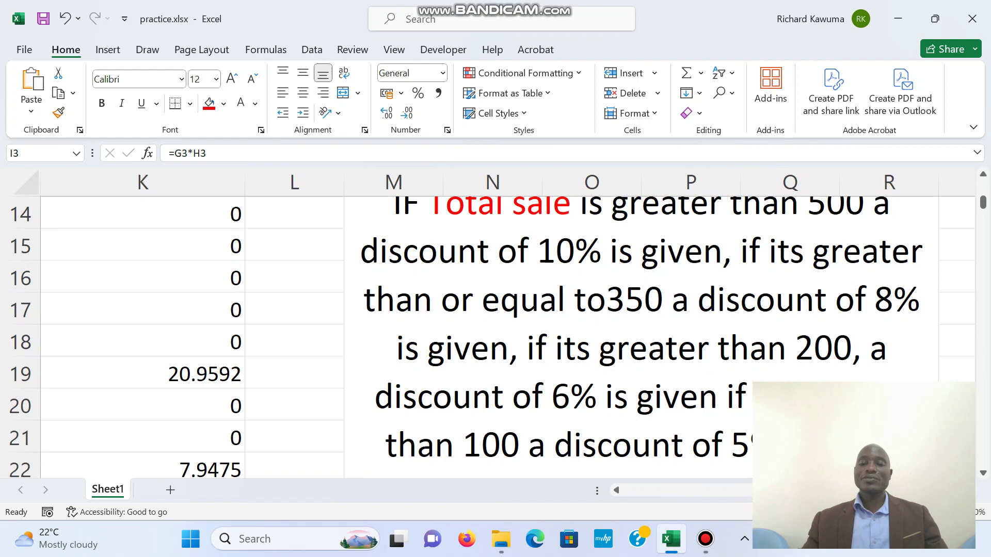
pyautogui.keyDown('ctrl'); pyautogui.scroll(-5, 496, 323); pyautogui.keyUp('ctrl')
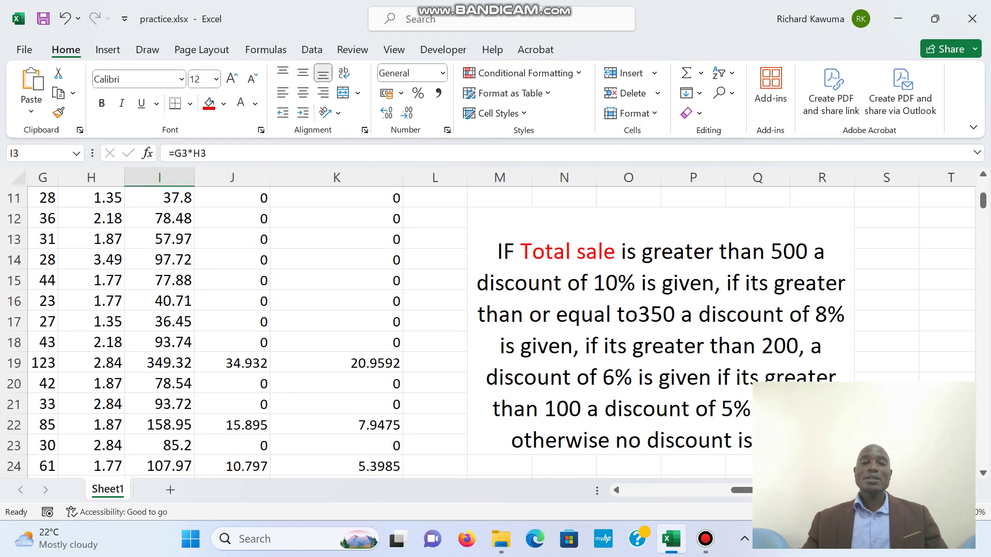
pyautogui.keyDown('ctrl'); pyautogui.scroll(-2, 568, 369); pyautogui.keyUp('ctrl')
pyautogui.hscroll(-1, 569, 369)
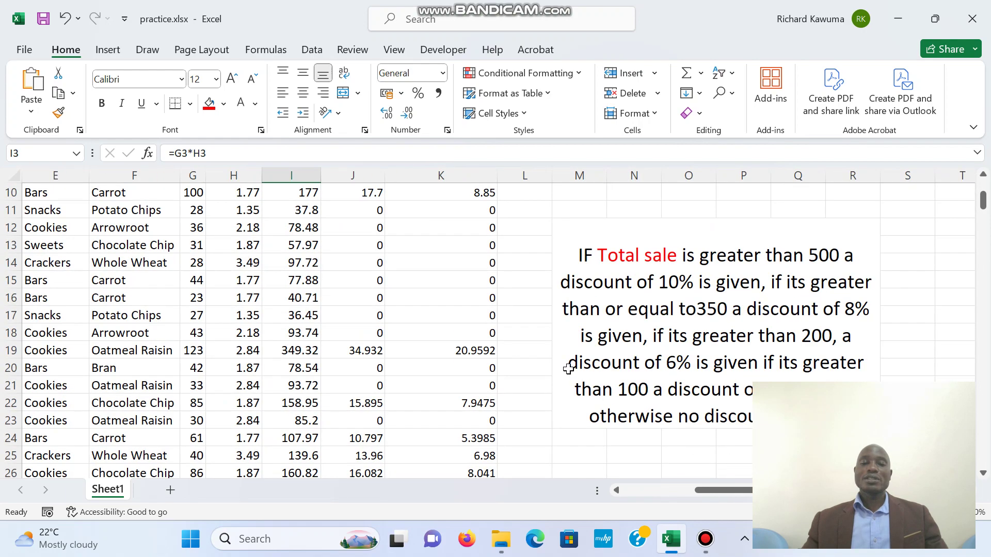
pyautogui.scroll(3, 568, 369)
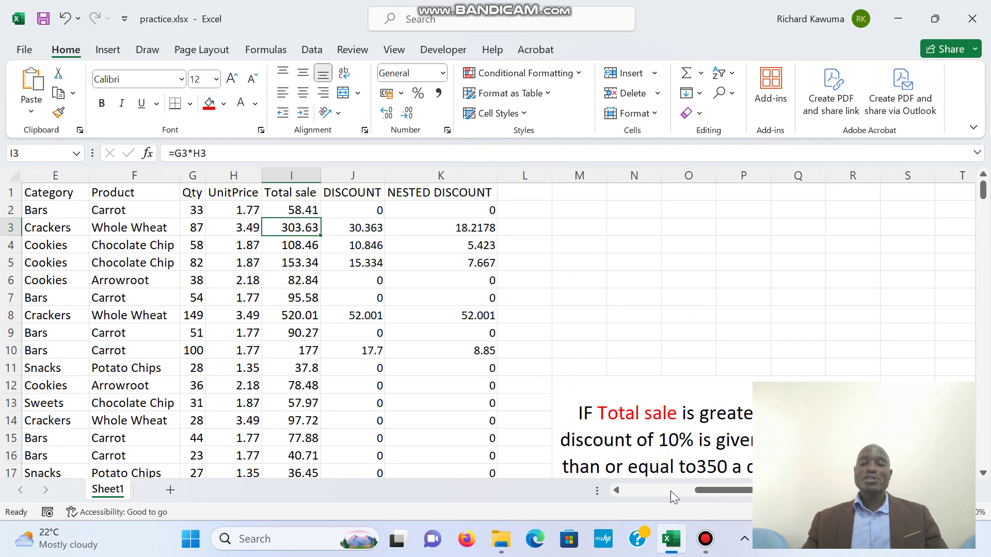
pyautogui.keyDown('ctrl'); pyautogui.scroll(-4, 605, 493); pyautogui.keyUp('ctrl')
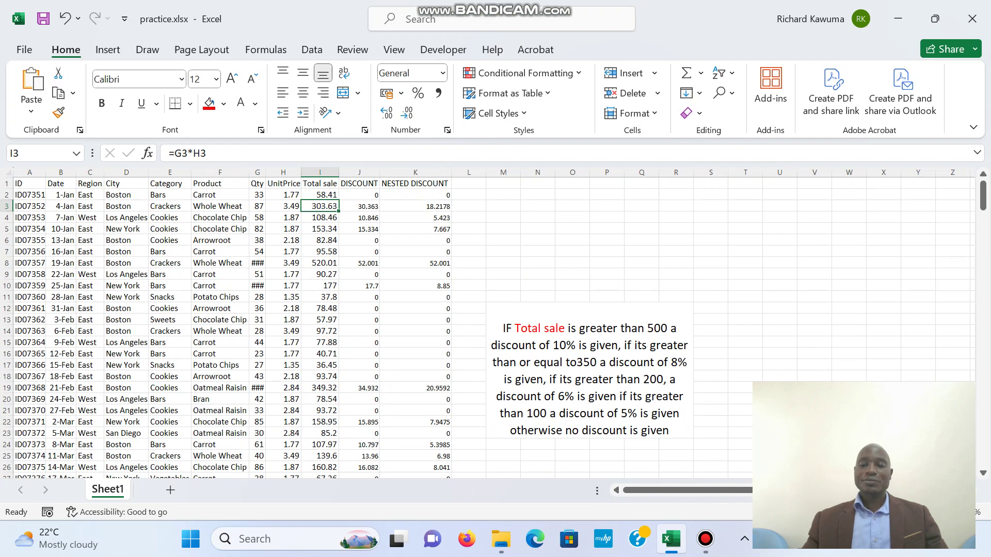
# - Highlight the total sale and both discounts of row 8, cells I8:K8, with a red fill
pyautogui.keyDown('ctrl'); pyautogui.scroll(4, 416, 305); pyautogui.keyUp('ctrl')
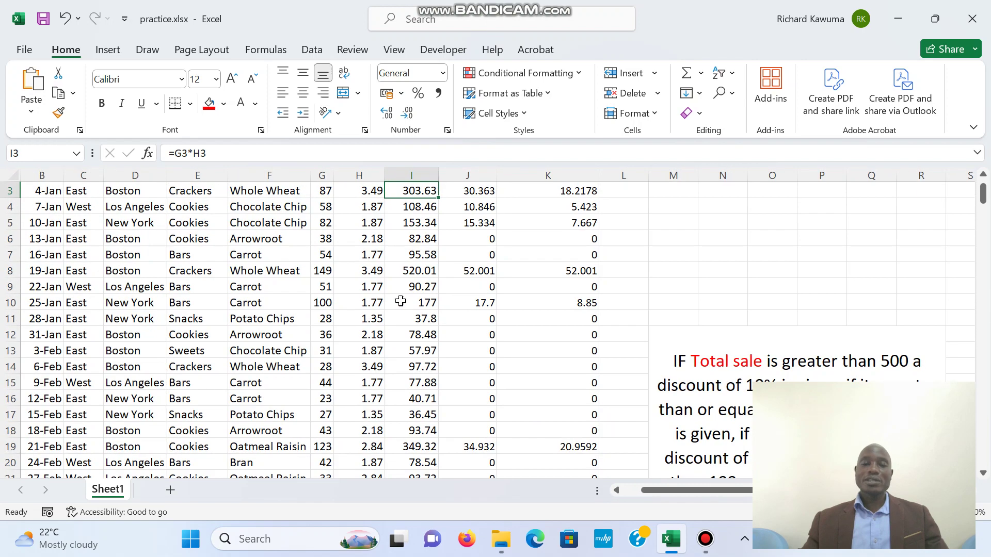
pyautogui.click(407, 270)
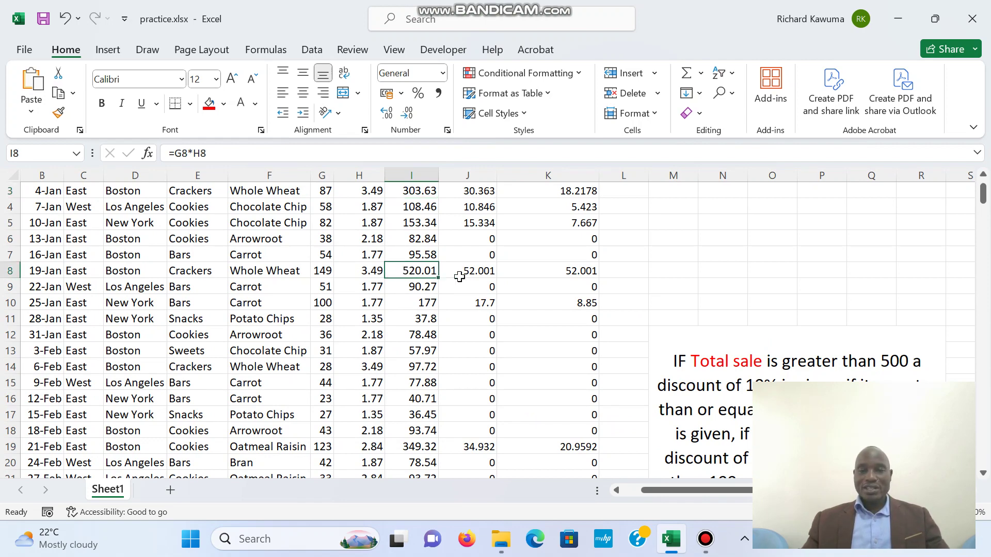
pyautogui.moveTo(442, 277); pyautogui.dragTo(550, 274)
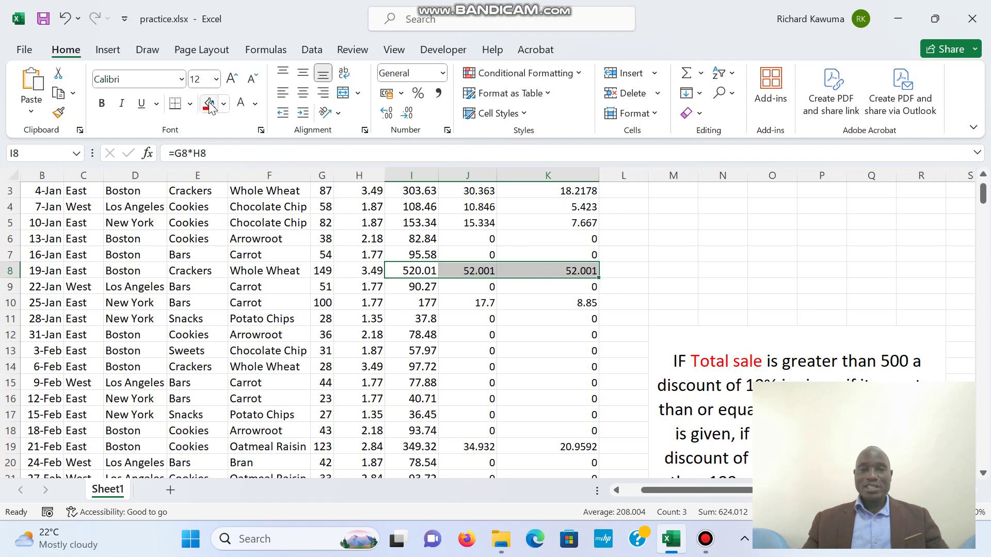
pyautogui.click(209, 106)
pyautogui.click(465, 271)
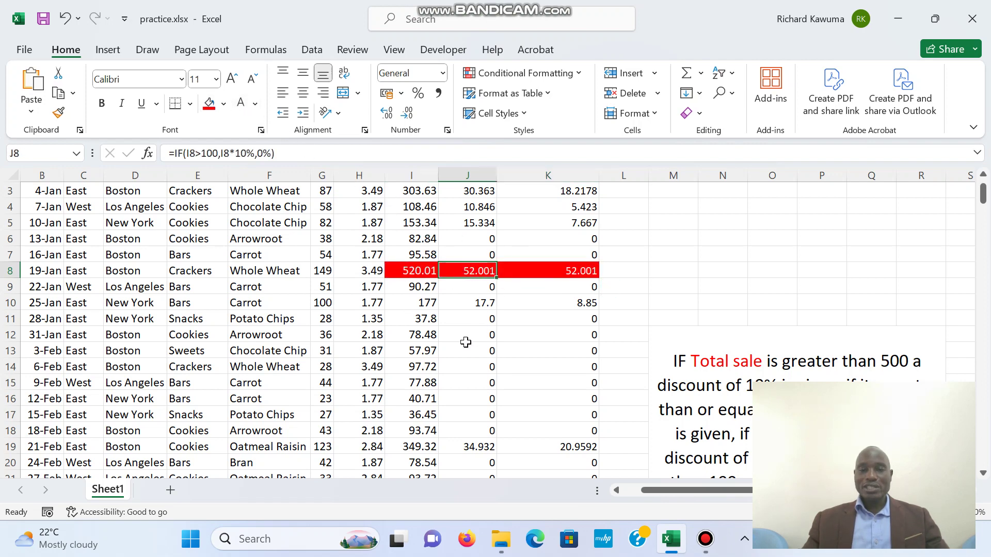
# - Highlight the total sale and both discounts of row 19, cells I19:K19, with a yellow fill and red font
pyautogui.click(412, 447)
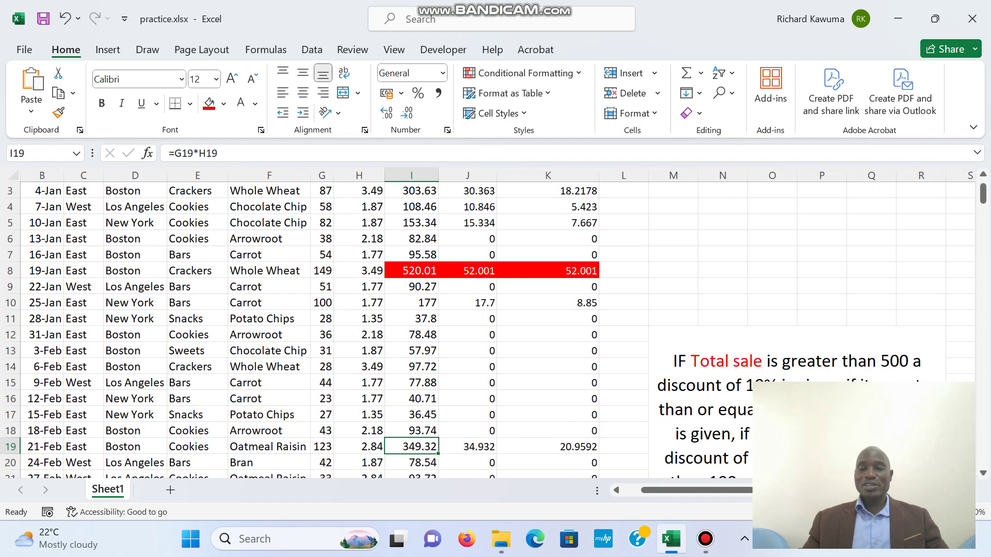
pyautogui.moveTo(410, 448); pyautogui.dragTo(578, 449)
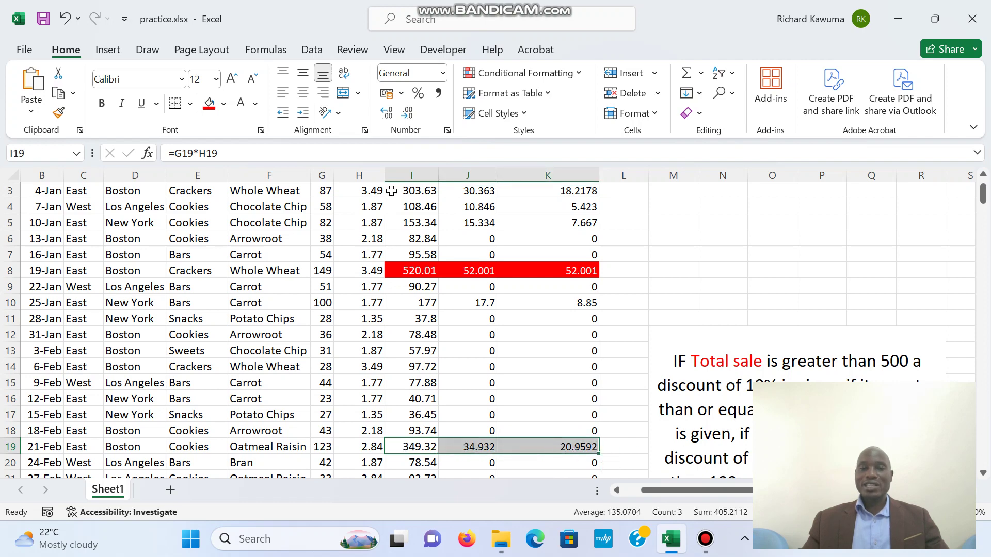
pyautogui.click(224, 104)
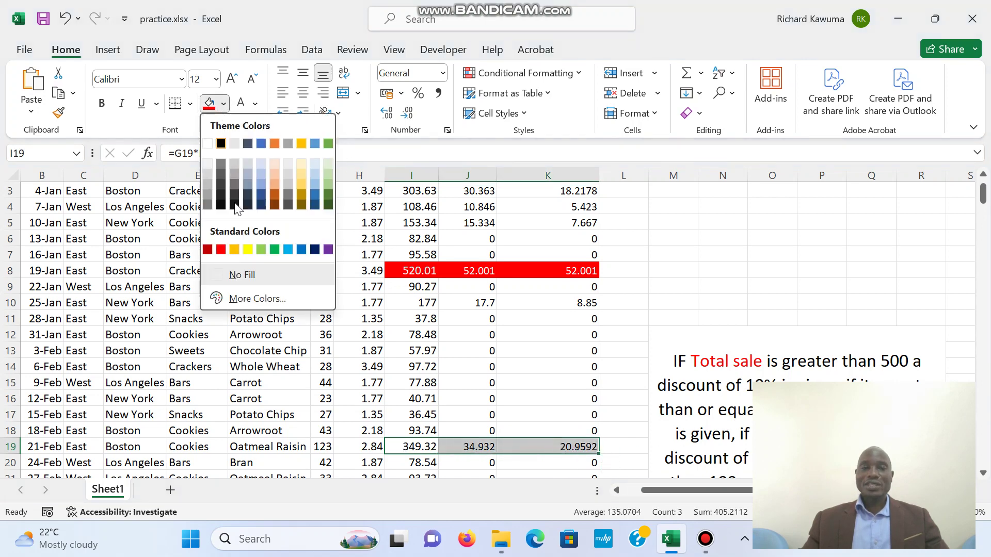
pyautogui.click(250, 250)
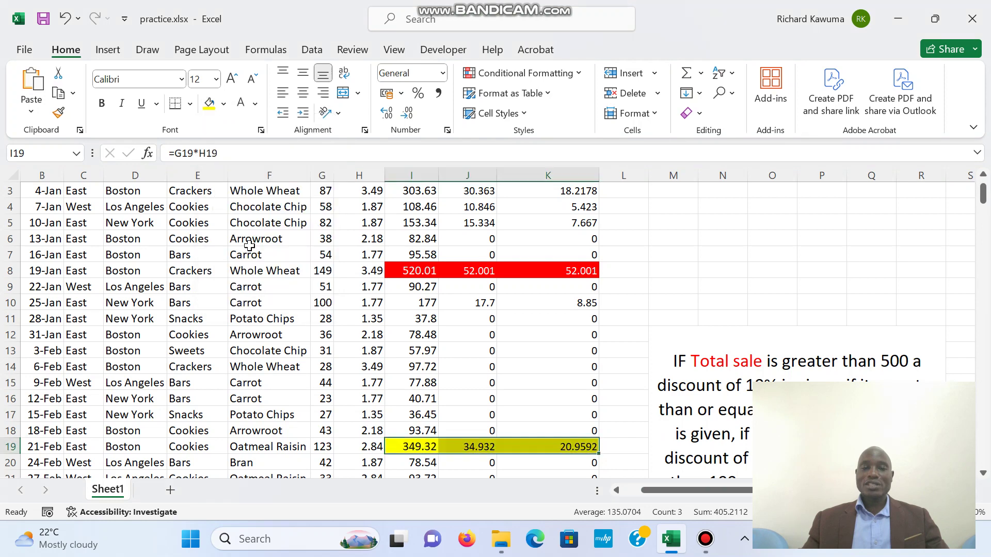
pyautogui.click(241, 104)
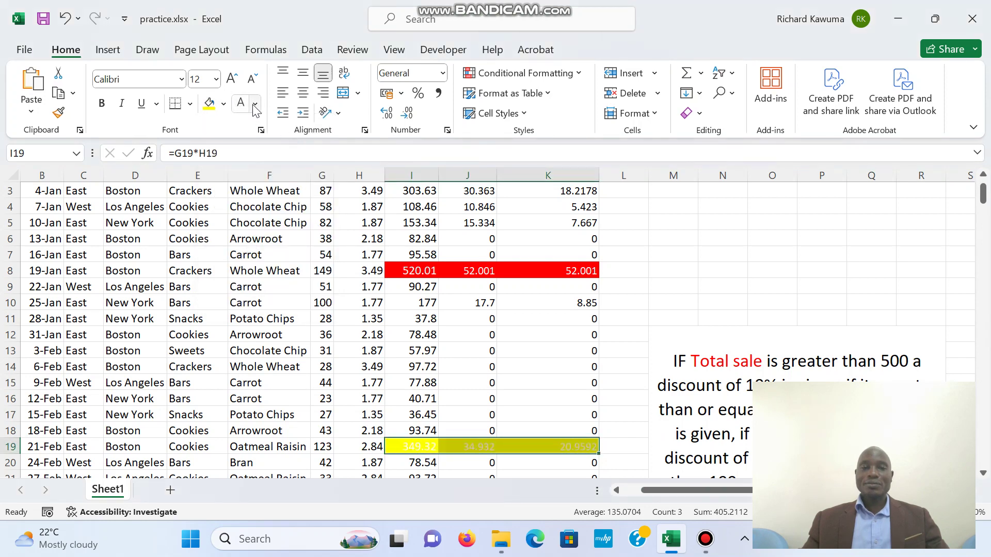
pyautogui.click(255, 104)
pyautogui.click(252, 273)
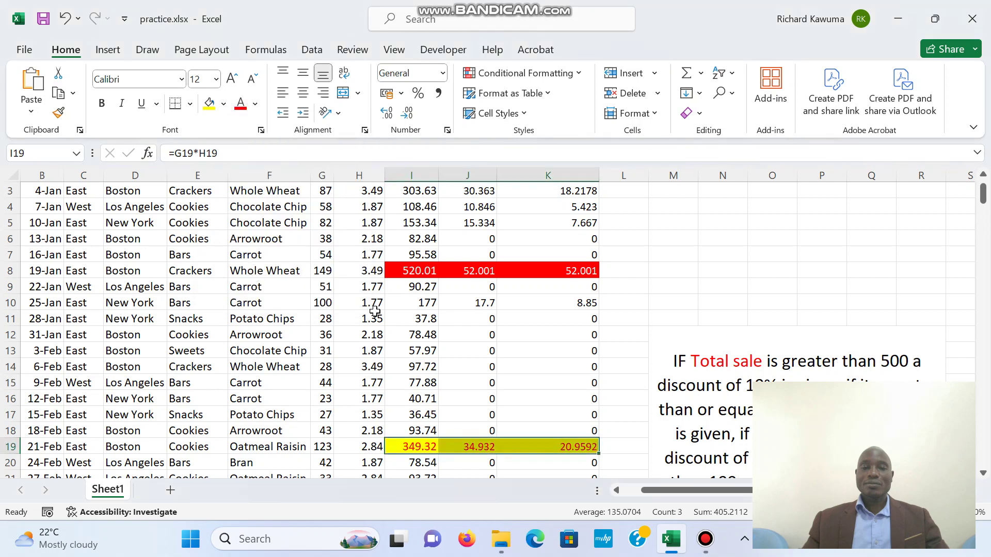
pyautogui.click(420, 350)
# - Highlight the total sale and both discounts of row 31, cells I31:K31, with a yellow fill
pyautogui.scroll(-3, 428, 346)
pyautogui.scroll(-2, 428, 341)
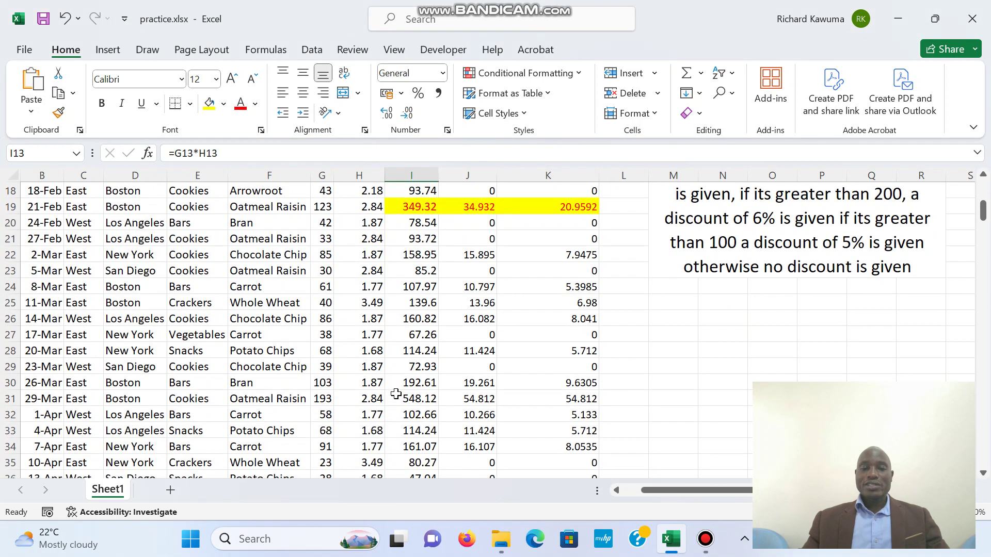
pyautogui.moveTo(397, 396); pyautogui.dragTo(552, 399)
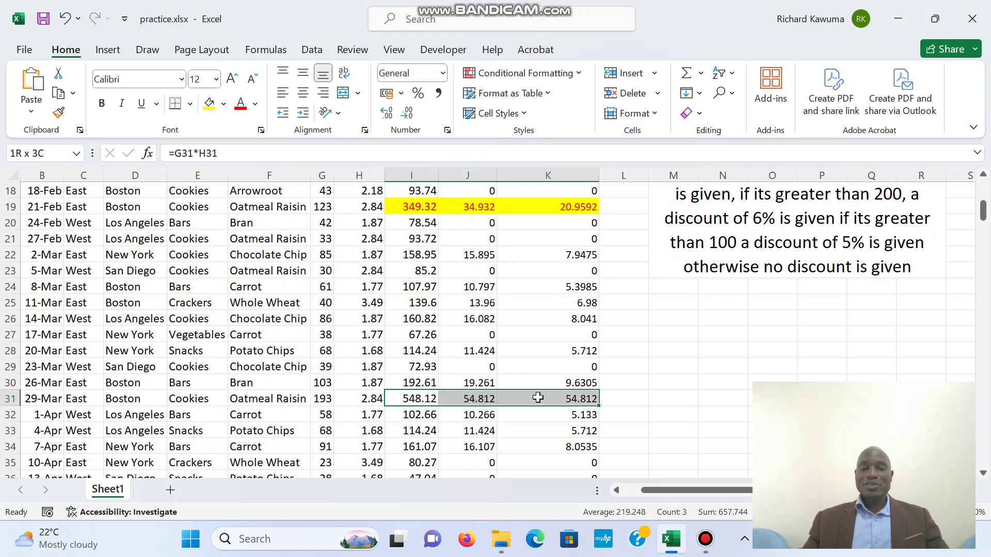
pyautogui.click(209, 103)
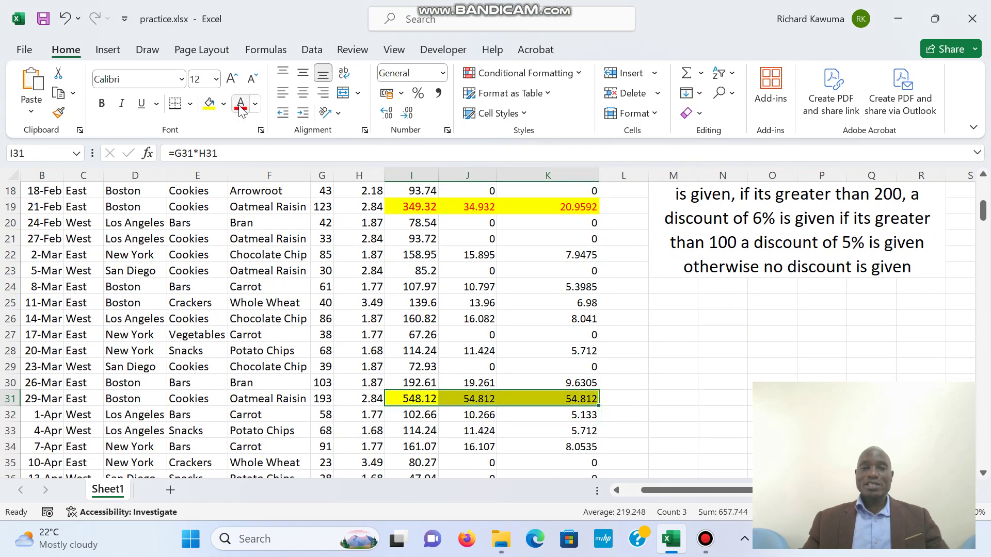
pyautogui.click(469, 303)
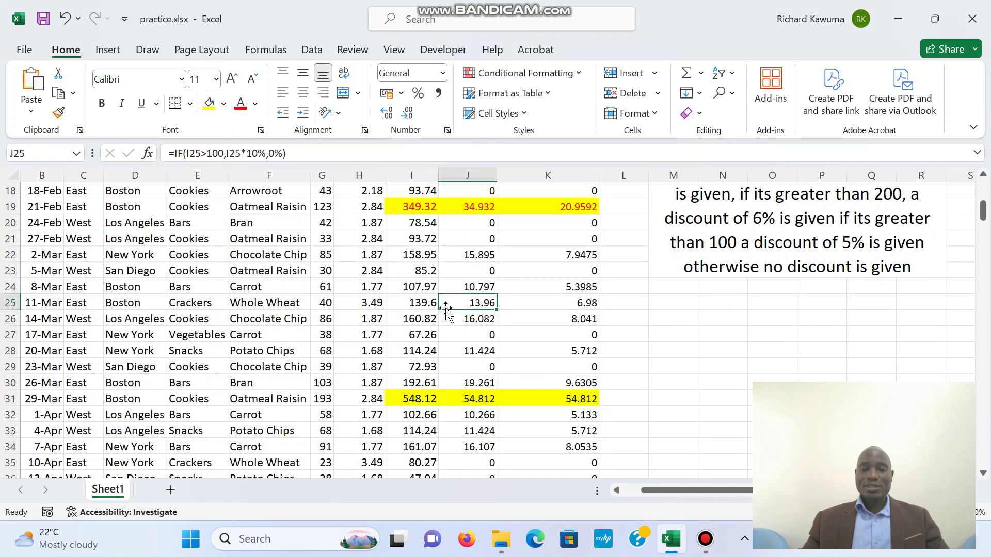
# - Highlight the total sale and both discounts of row 121, cells I121:K121, with a yellow fill and red font
pyautogui.scroll(-1, 447, 312)
pyautogui.scroll(-8, 447, 312)
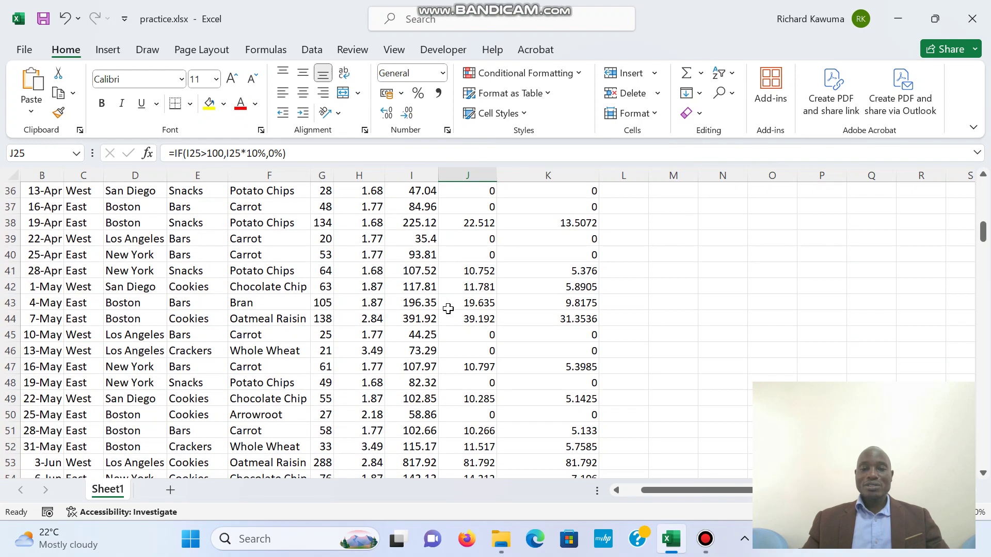
pyautogui.scroll(-9, 448, 308)
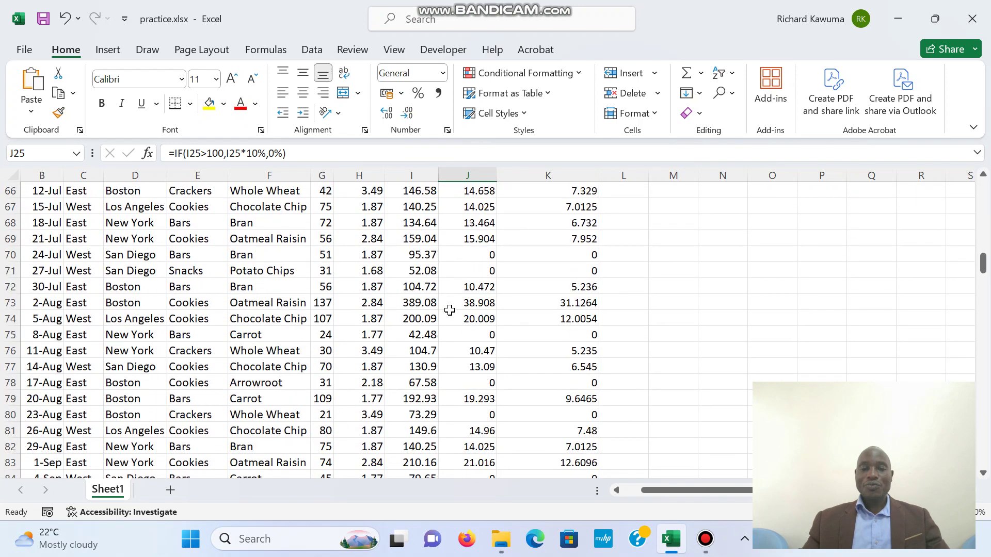
pyautogui.scroll(-12, 451, 311)
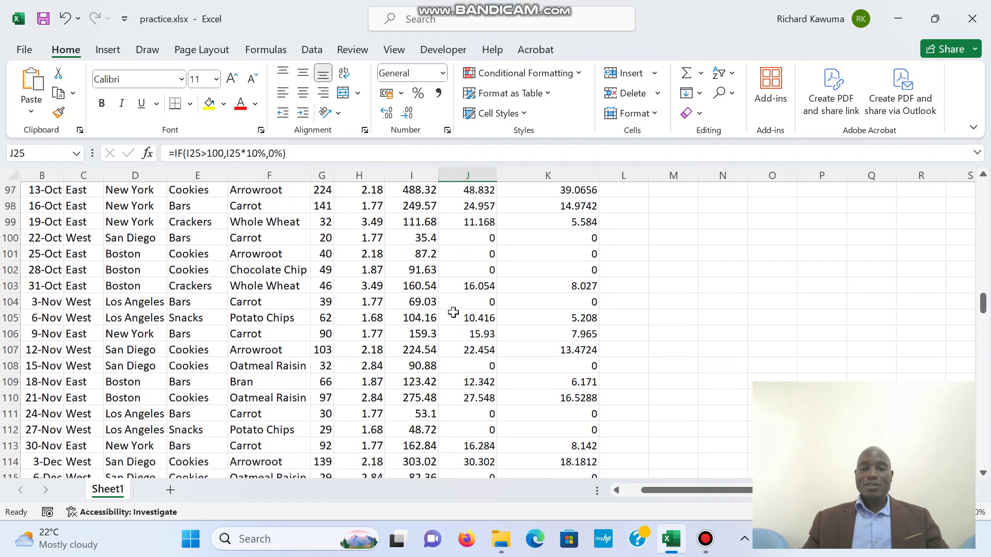
pyautogui.scroll(-3, 454, 314)
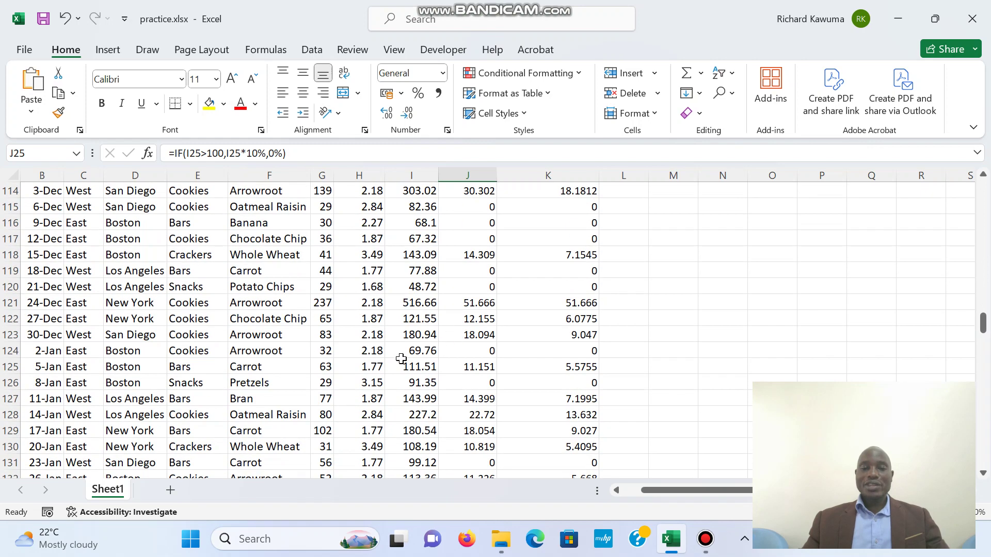
pyautogui.moveTo(399, 306); pyautogui.dragTo(533, 305)
pyautogui.click(210, 105)
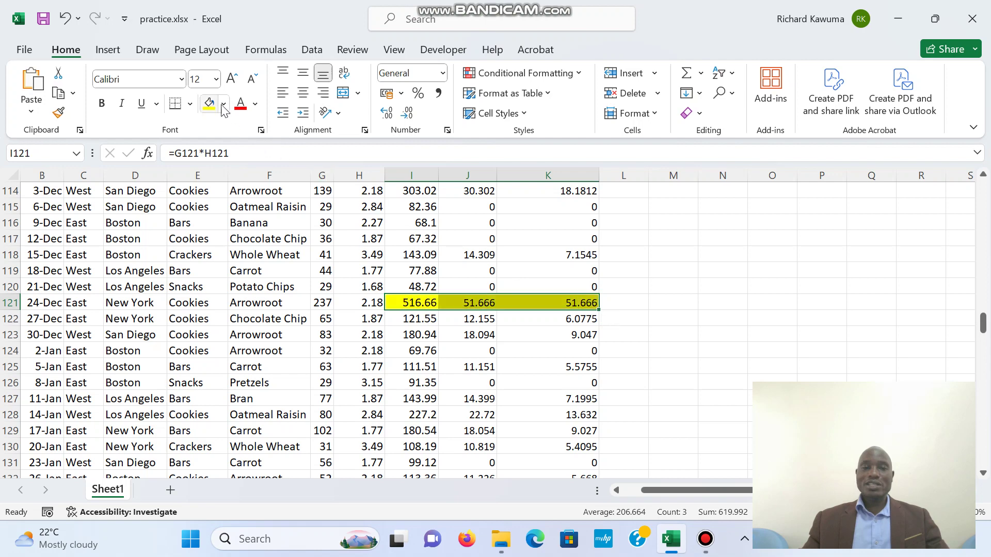
# - Highlight the total sales and both discounts of rows 170 and 171, cells I170:K171, with a light green fill and white font
pyautogui.scroll(-3, 452, 341)
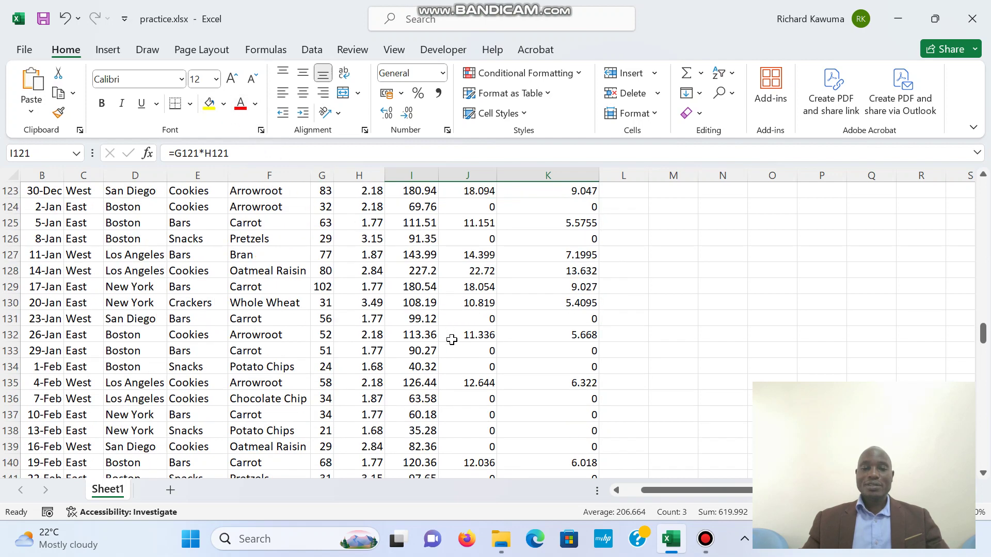
pyautogui.scroll(-2, 450, 340)
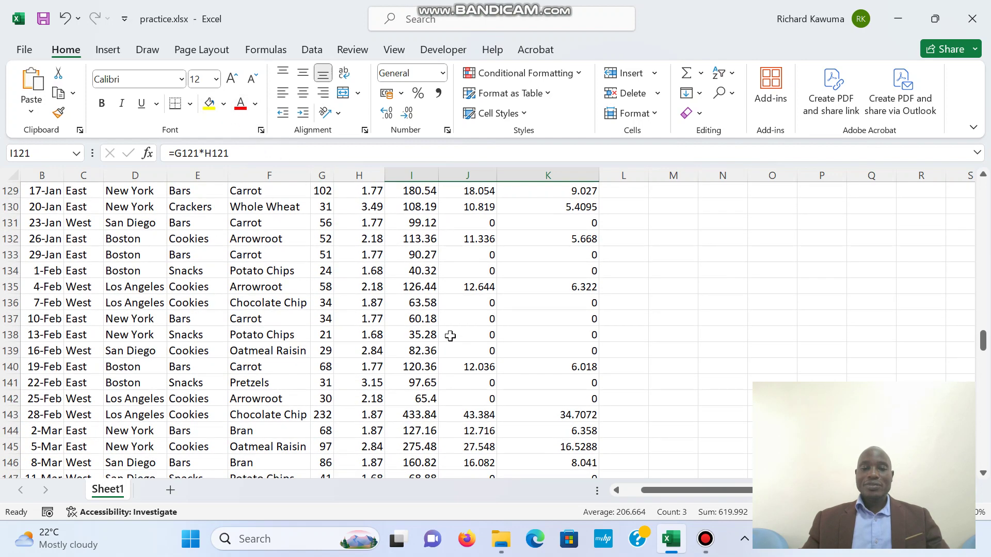
pyautogui.scroll(-8, 451, 336)
pyautogui.scroll(-1, 453, 336)
pyautogui.moveTo(412, 412)
pyautogui.mouseDown()
pyautogui.moveTo(524, 414)
pyautogui.moveTo(549, 426)
pyautogui.mouseUp()
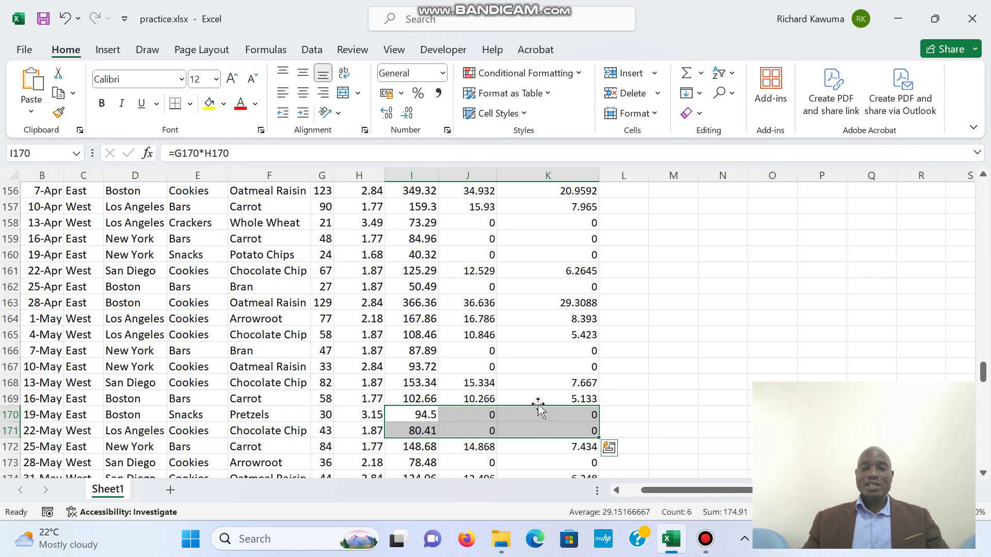
pyautogui.click(223, 105)
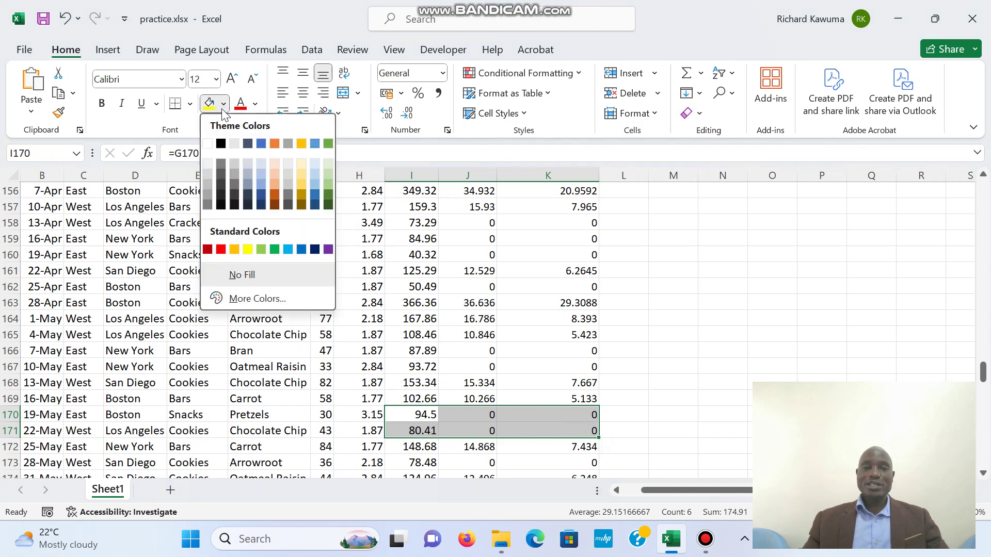
pyautogui.click(262, 250)
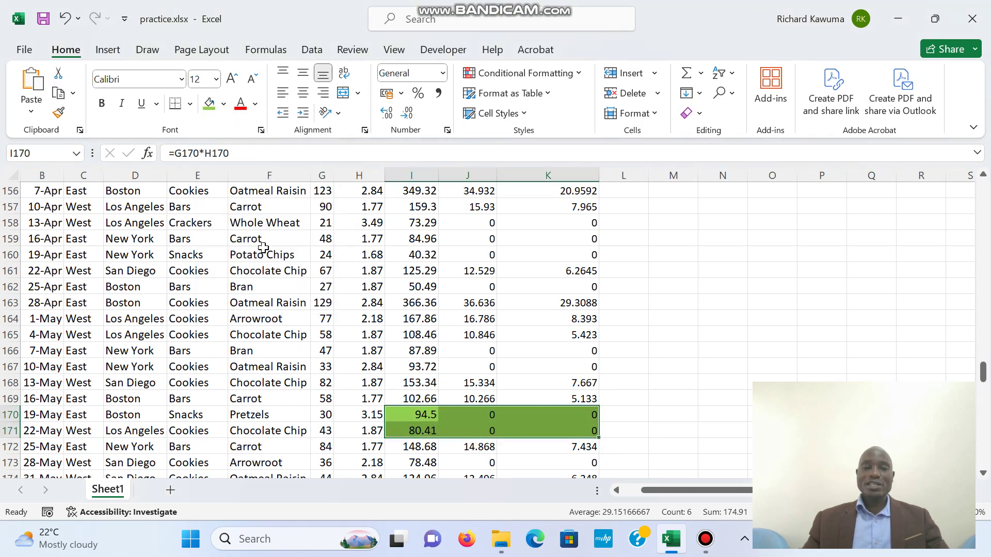
pyautogui.click(255, 106)
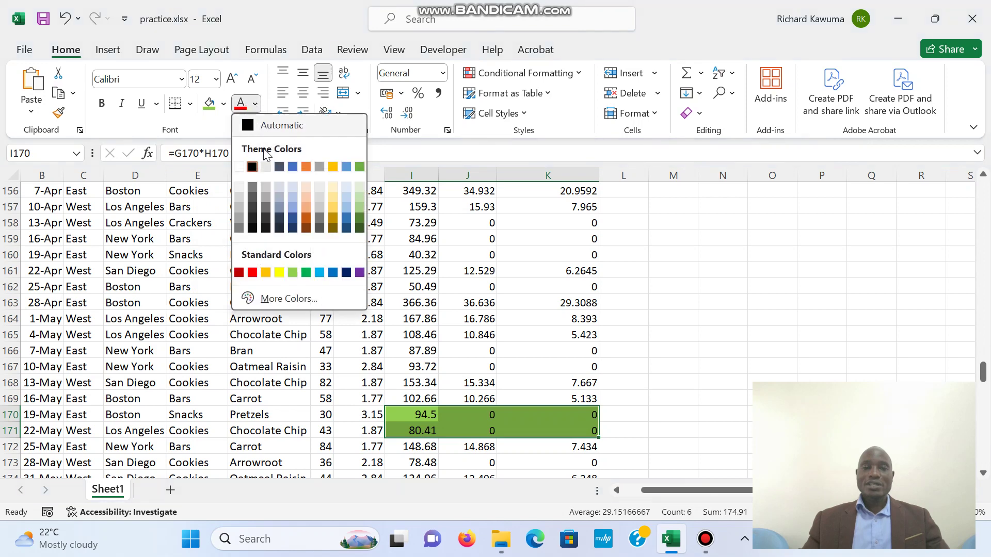
pyautogui.click(463, 331)
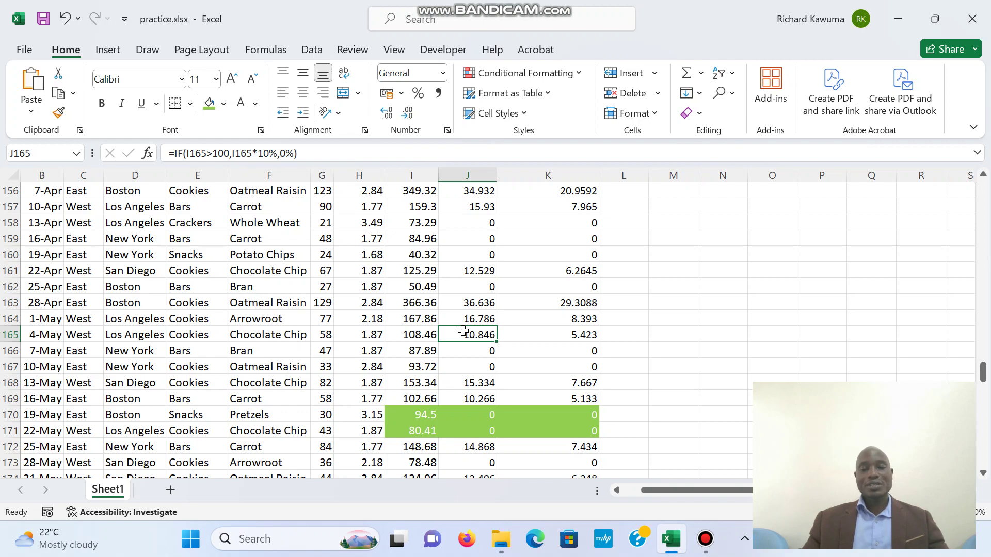
pyautogui.scroll(16, 535, 335)
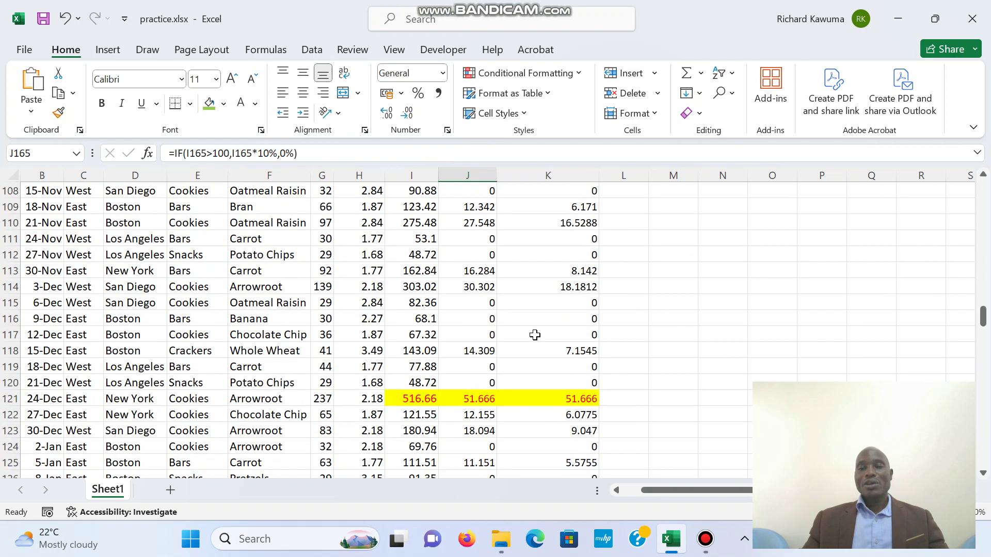
pyautogui.scroll(20, 535, 335)
pyautogui.scroll(12, 526, 320)
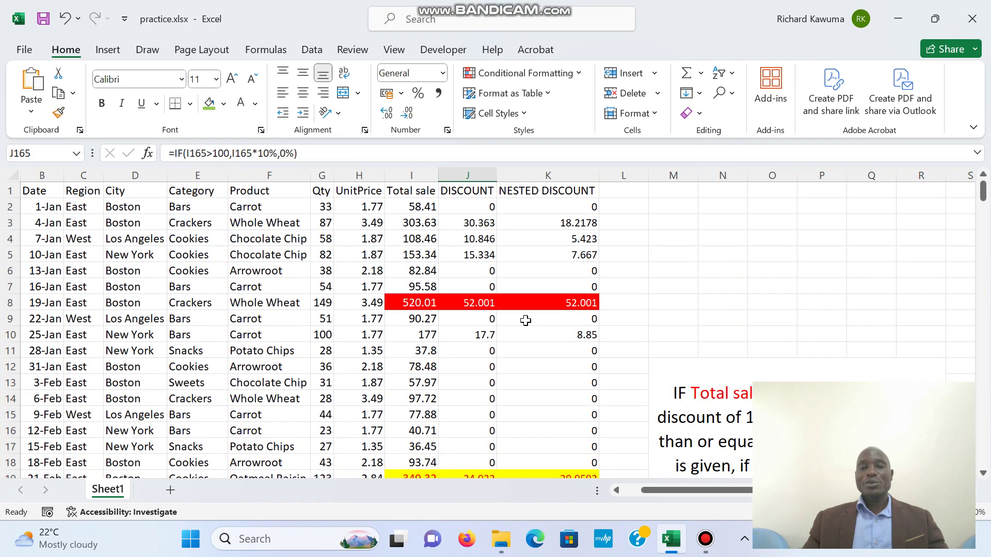